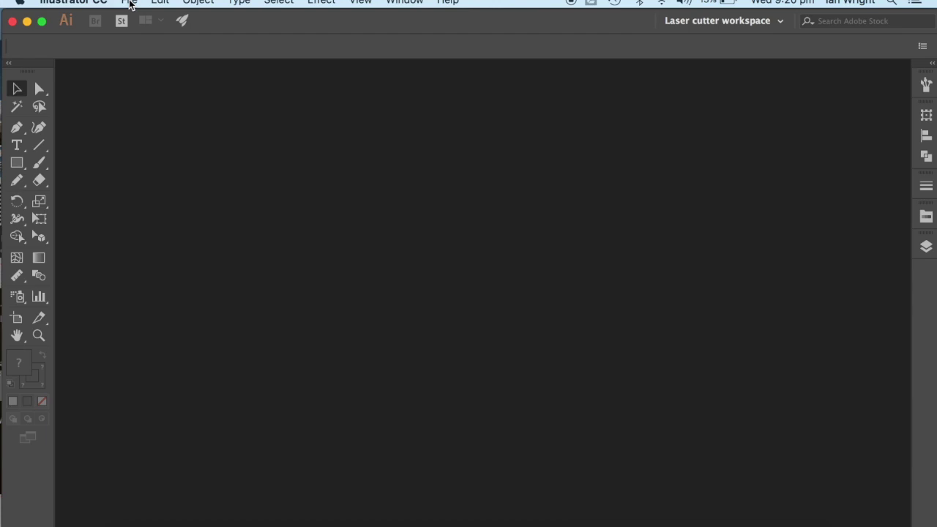
# Create a new A3 landscape document, 42 × 29.7 cm, in centimetres.
pyautogui.click(129, 3)
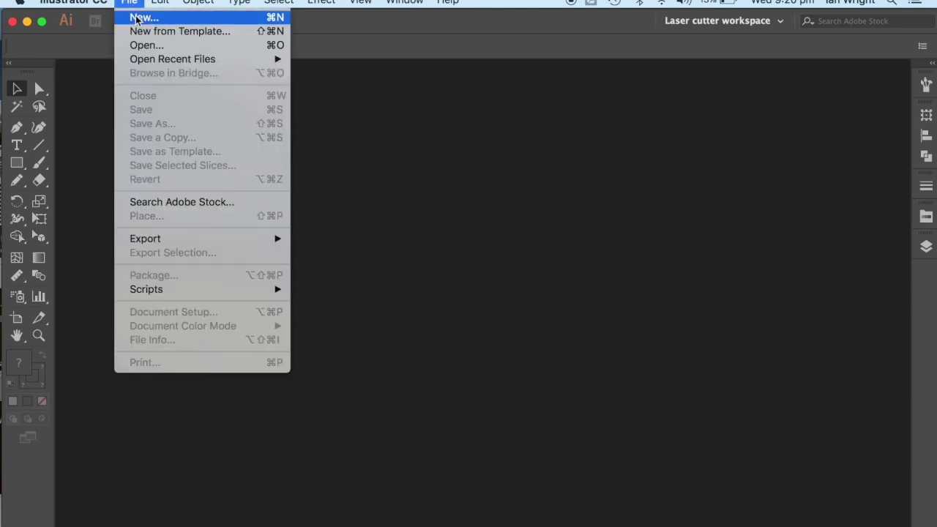
pyautogui.click(135, 19)
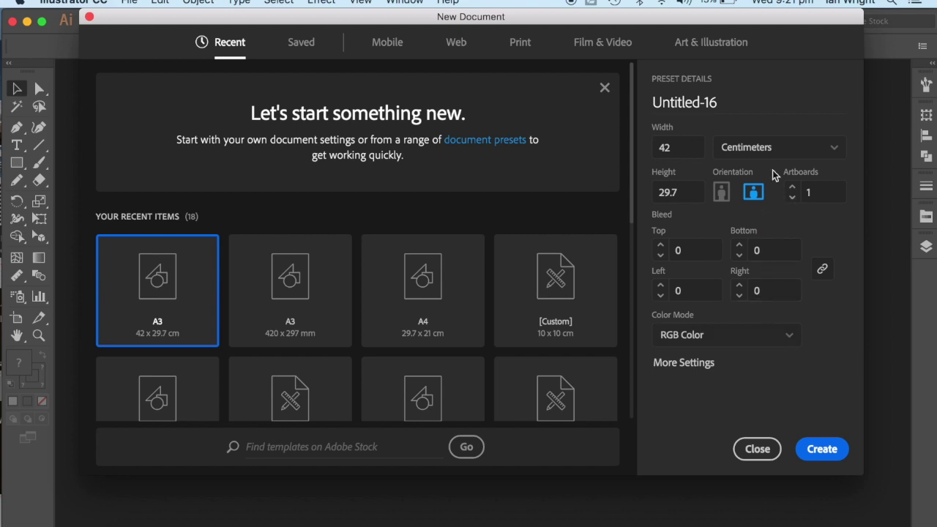
pyautogui.click(837, 150)
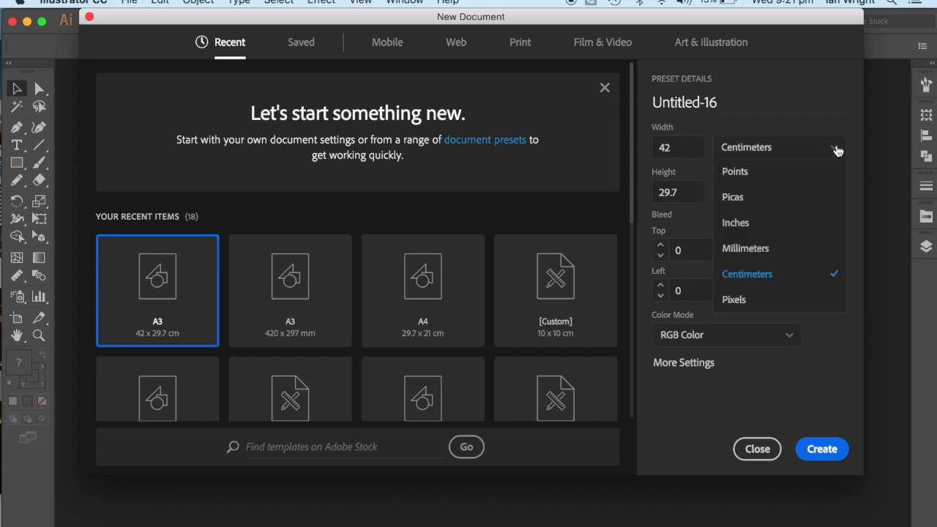
pyautogui.click(838, 149)
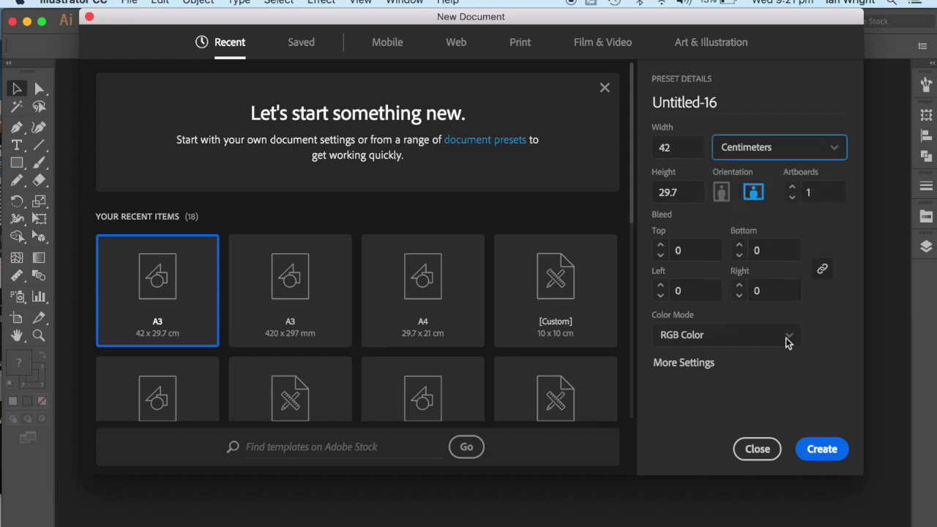
pyautogui.click(819, 449)
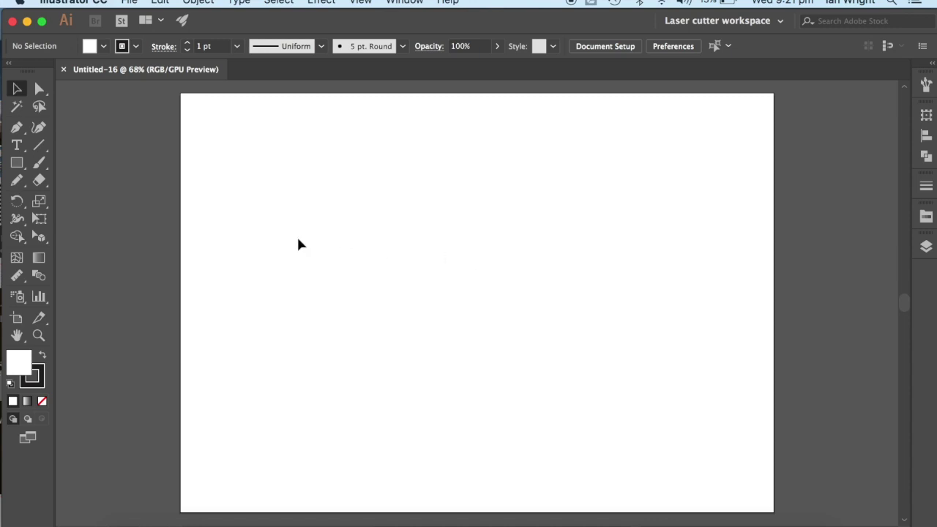
# Choose the Rectangle Tool in the toolbar, showing the shape tool flyout.
pyautogui.click(19, 166)
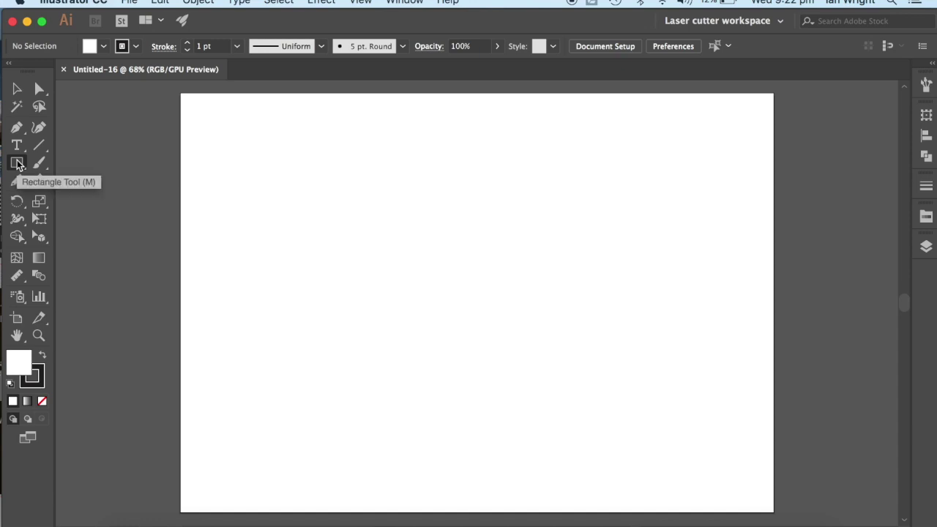
pyautogui.moveTo(18, 165); pyautogui.dragTo(52, 161)
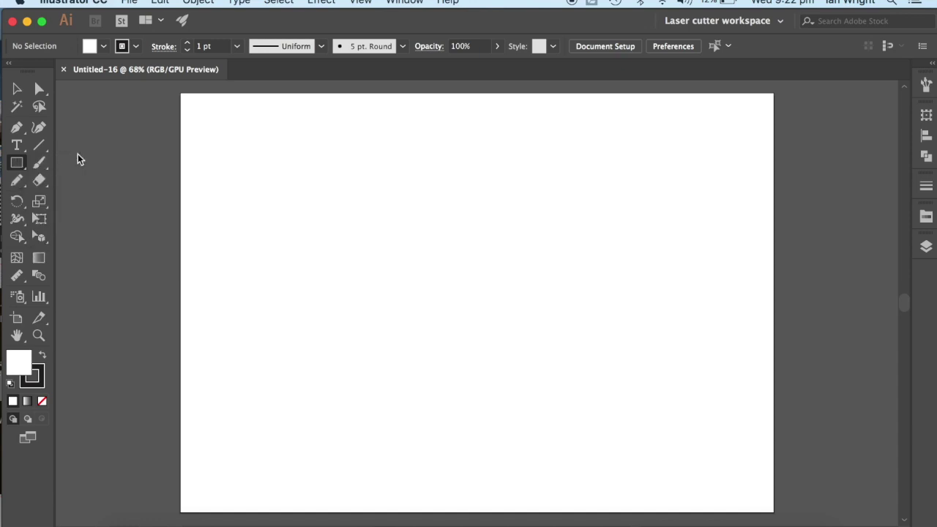
# Draw a rectangle 21 cm wide and 15 cm high for the cover outline.
pyautogui.click(296, 185)
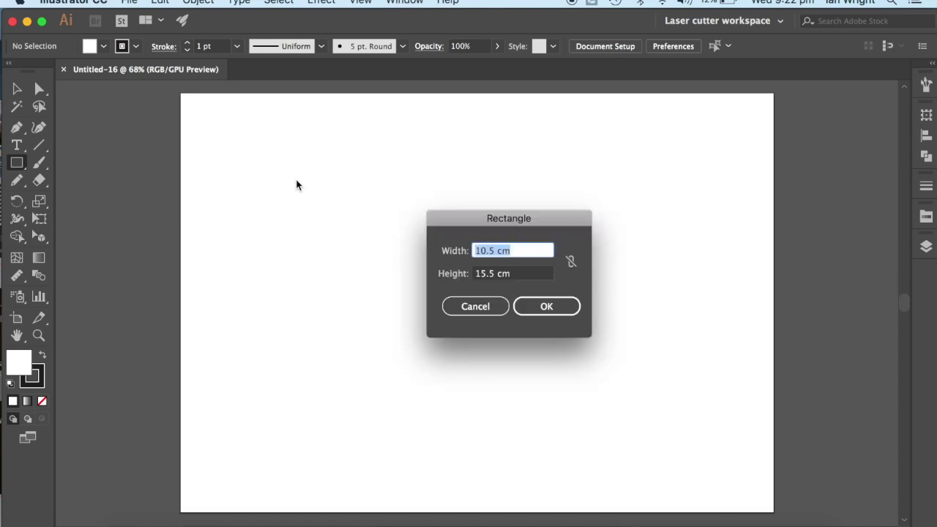
pyautogui.click(494, 249)
pyautogui.moveTo(494, 249); pyautogui.dragTo(475, 250)
pyautogui.write('21')
pyautogui.click(493, 273)
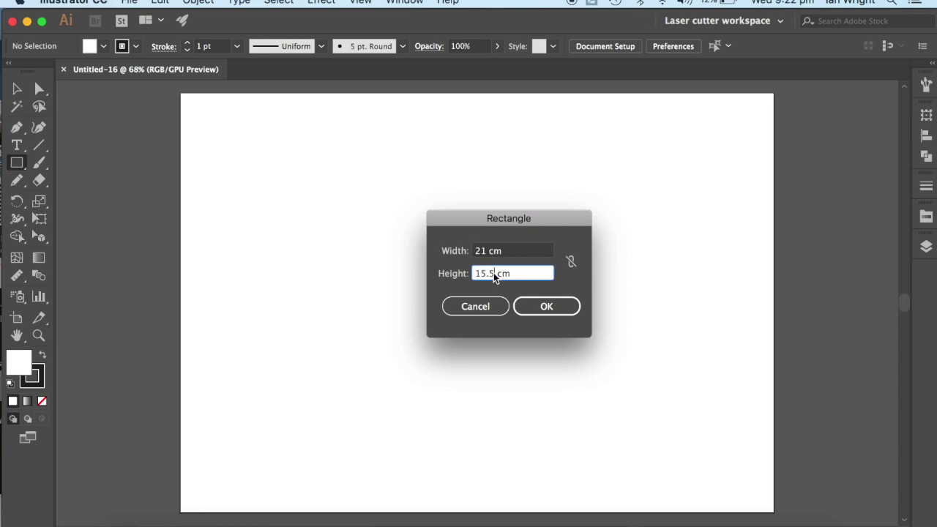
pyautogui.moveTo(493, 273); pyautogui.dragTo(475, 273)
pyautogui.write('15')
pyautogui.click(533, 304)
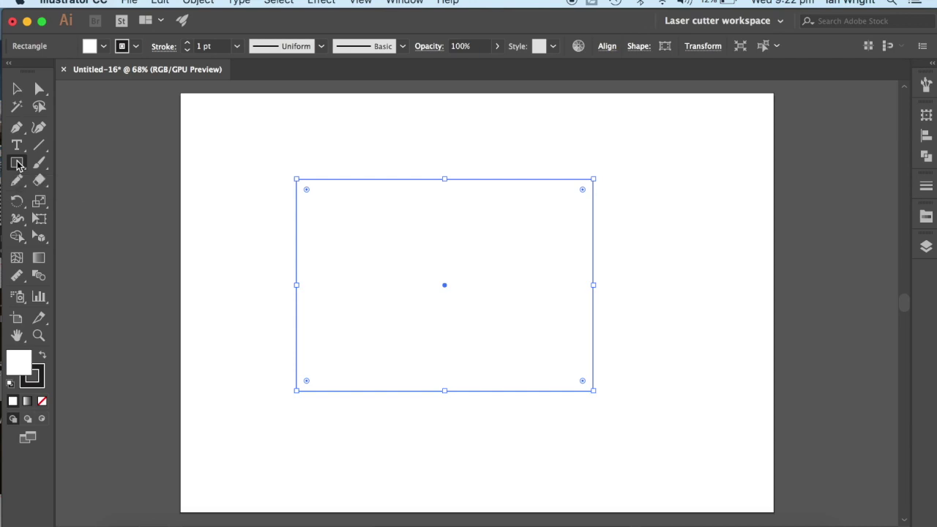
pyautogui.click(439, 149)
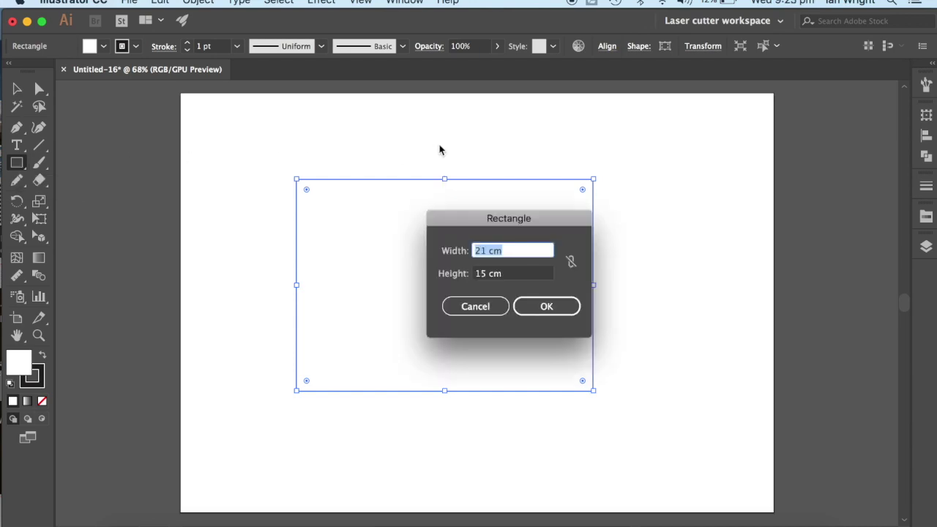
# Create a 1 cm wide, 15 cm tall rectangle strip.
pyautogui.doubleClick(486, 250)
pyautogui.write('1')
pyautogui.click(545, 306)
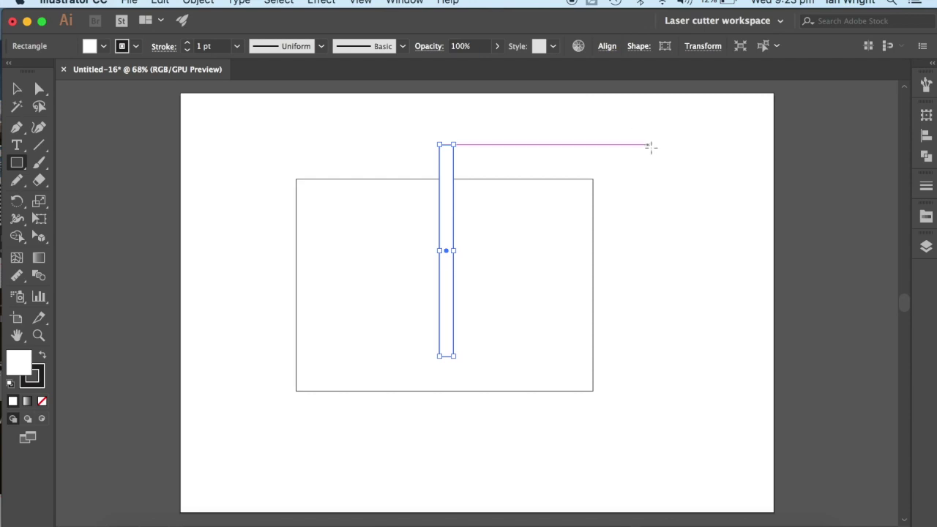
# Set the strip's fill to None.
pyautogui.click(104, 46)
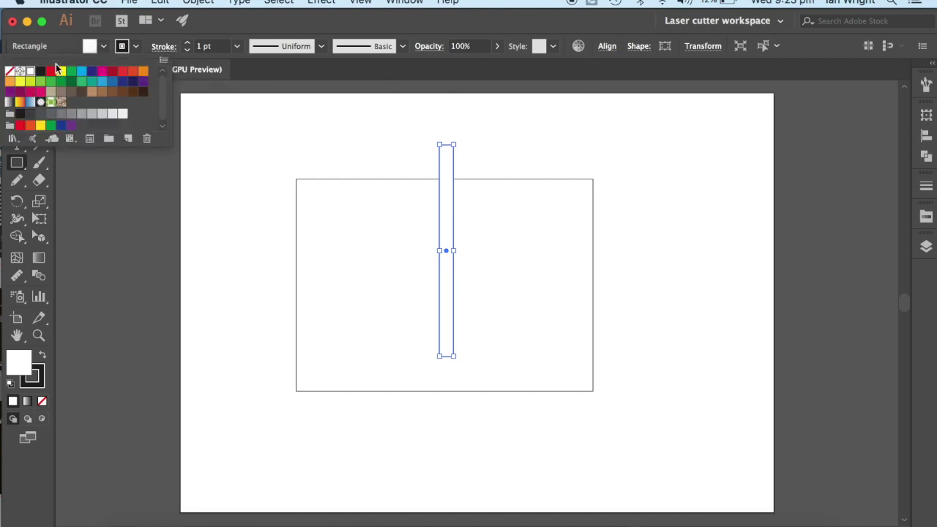
pyautogui.click(10, 71)
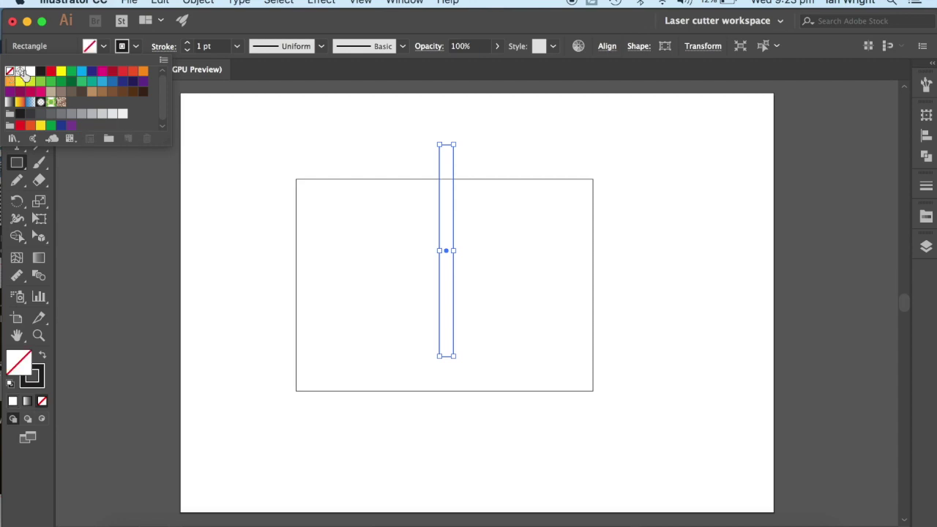
pyautogui.click(209, 128)
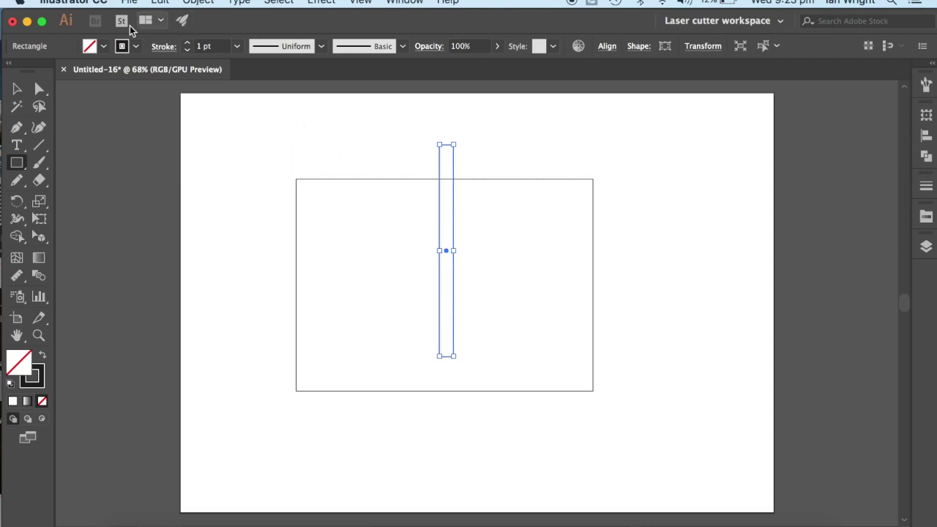
# Draw a 1.2 × 15 cm strip with the Rectangle tool.
pyautogui.click(17, 162)
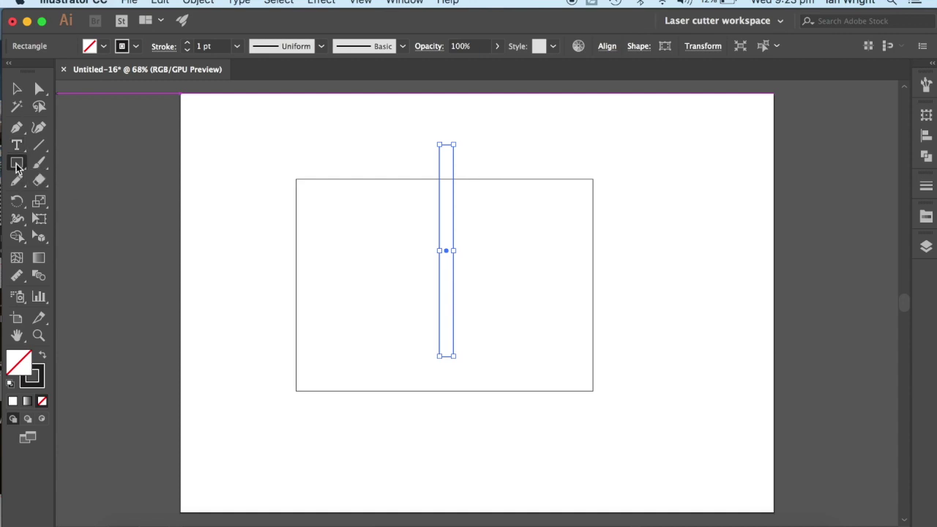
pyautogui.click(380, 144)
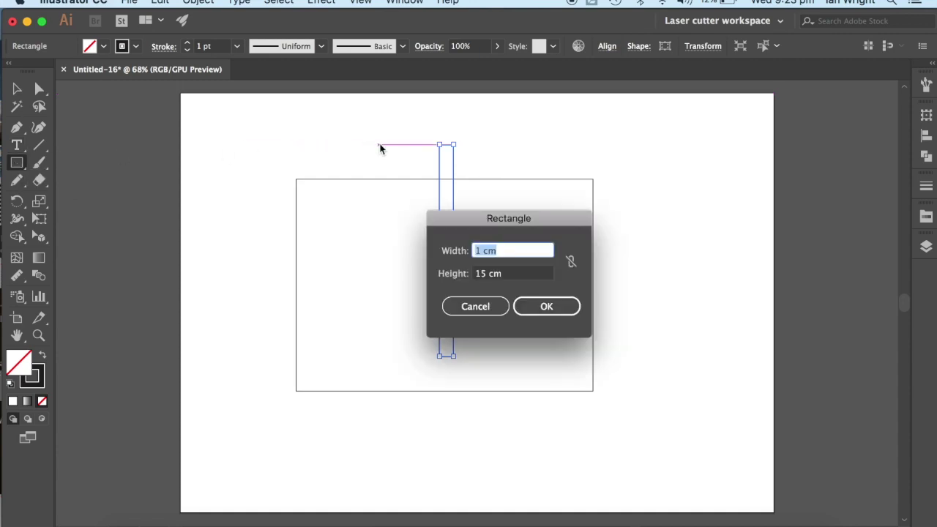
pyautogui.click(480, 250)
pyautogui.write('.2')
pyautogui.click(546, 307)
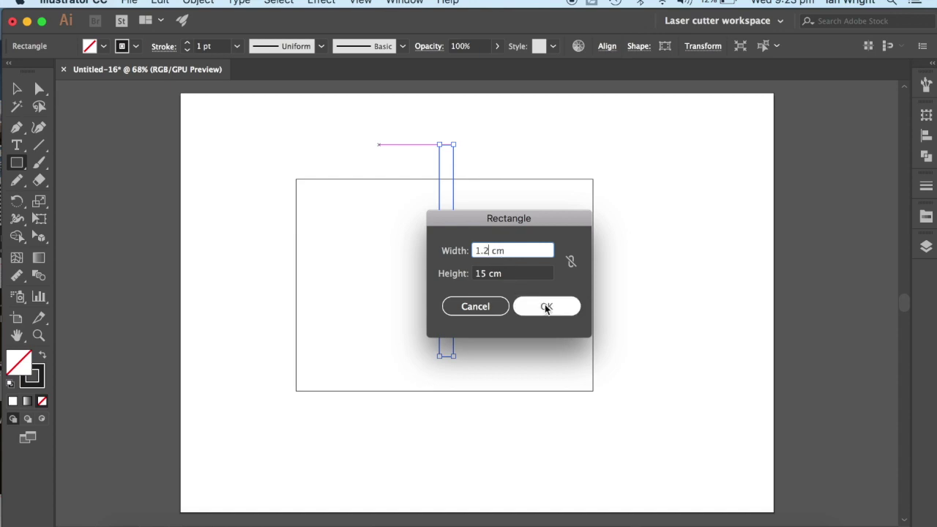
pyautogui.click(545, 306)
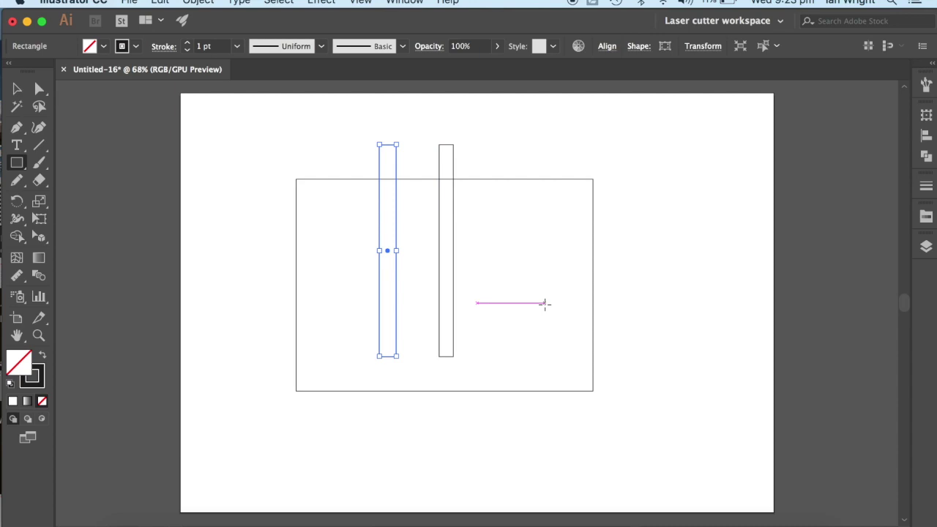
# Draw a 0.8 × 15 cm strip with the Rectangle tool.
pyautogui.click(16, 166)
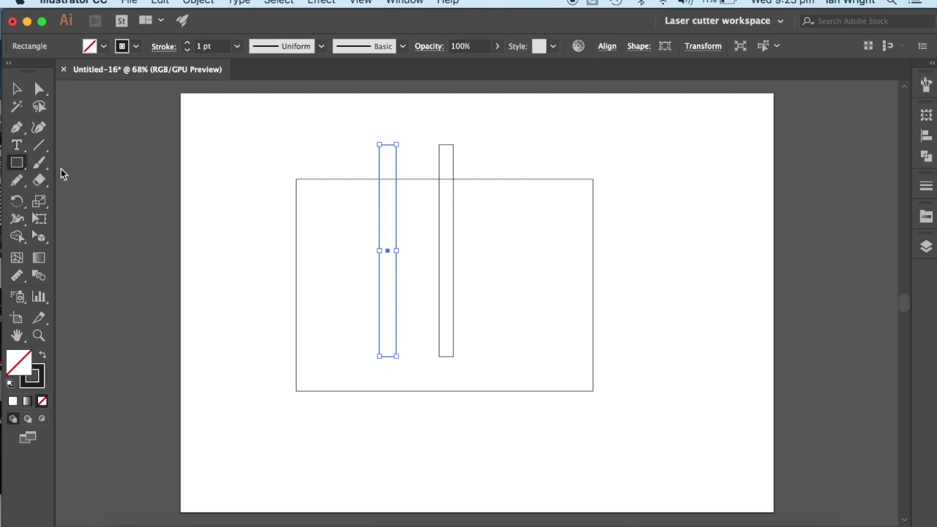
pyautogui.click(505, 158)
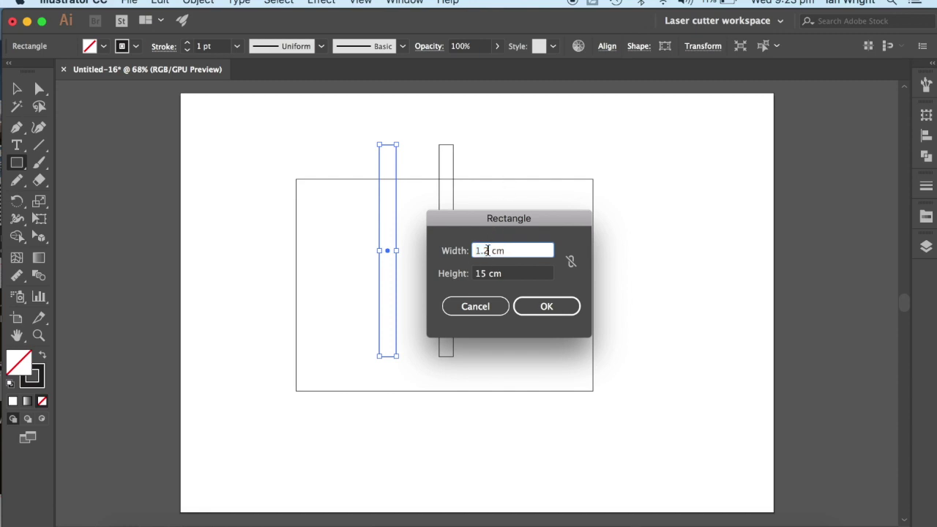
pyautogui.press('BackSpace')
pyautogui.moveTo(486, 250); pyautogui.dragTo(477, 250)
pyautogui.write('0.8')
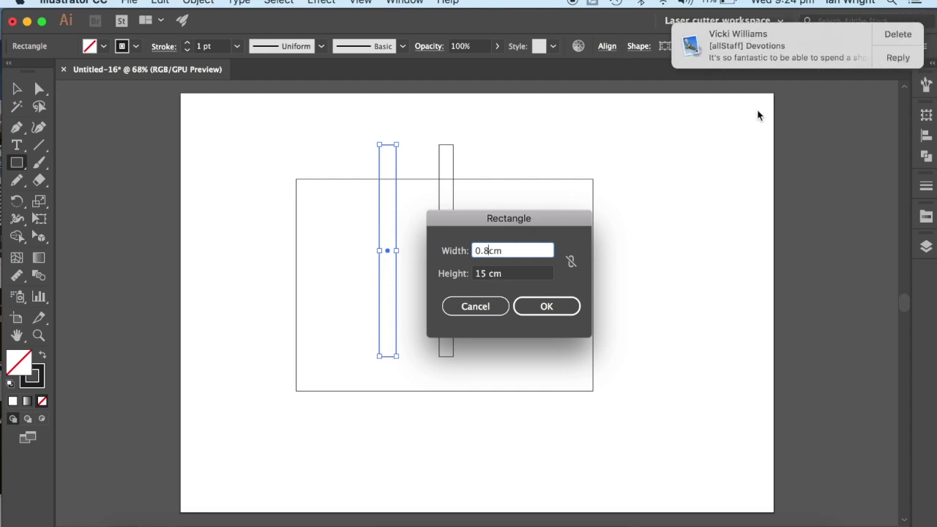
pyautogui.click(895, 35)
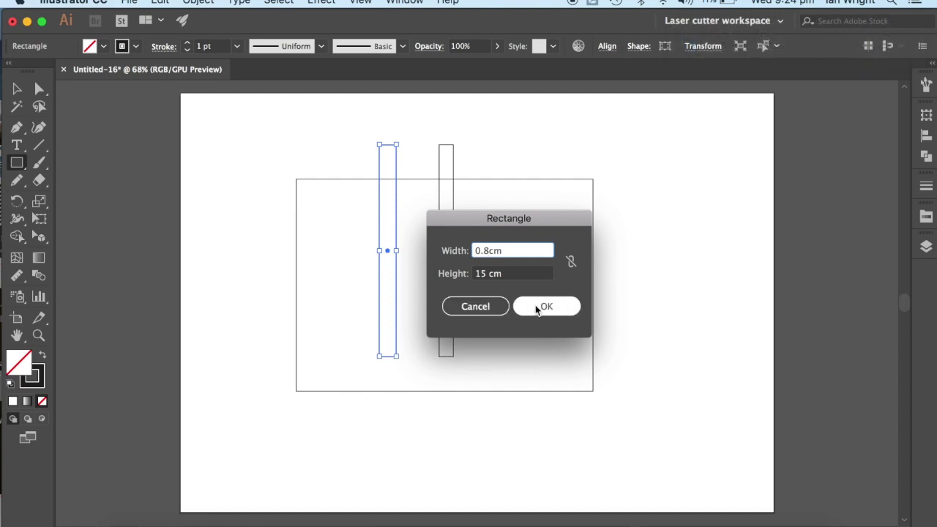
pyautogui.click(535, 304)
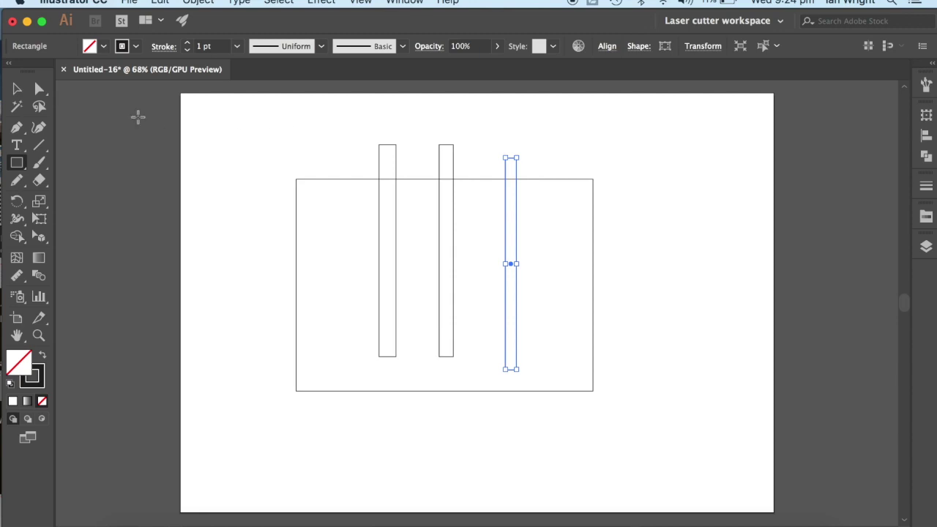
# Marquee-select all four rectangles with the Selection tool.
pyautogui.click(16, 89)
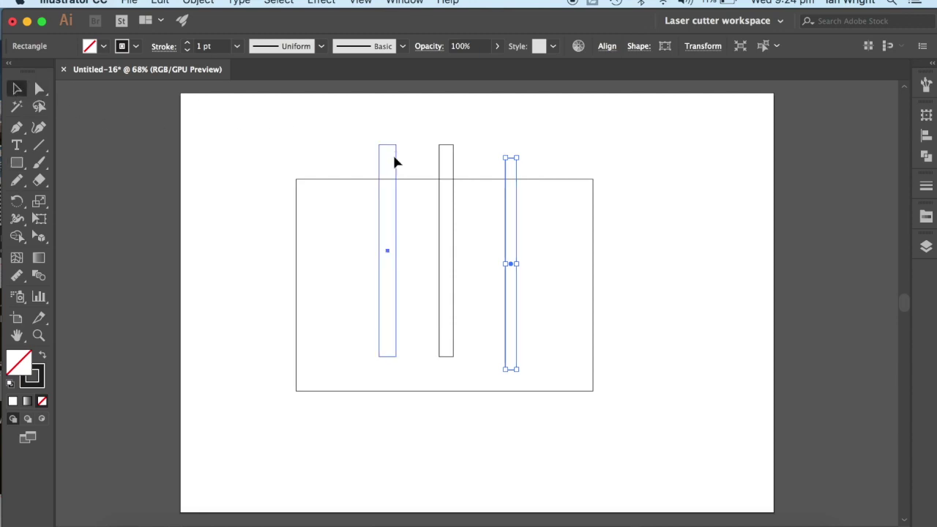
pyautogui.click(394, 152)
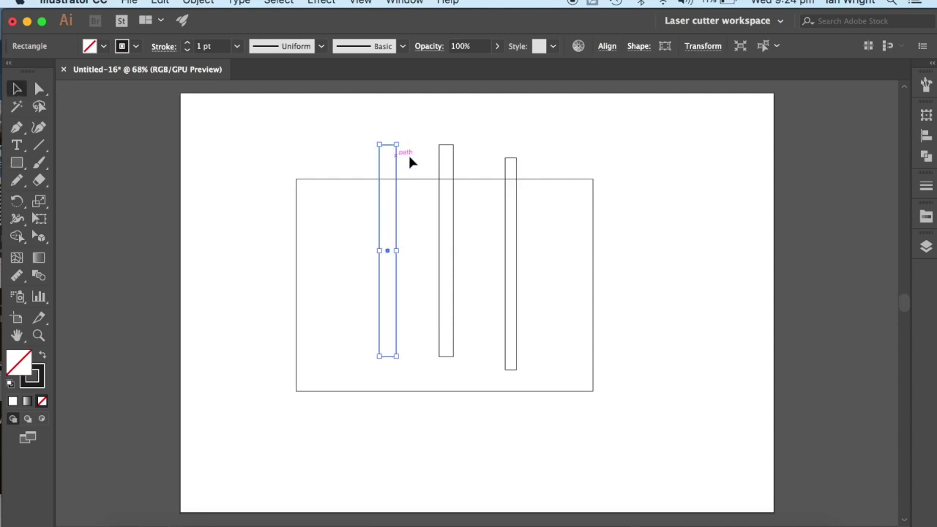
pyautogui.click(258, 130)
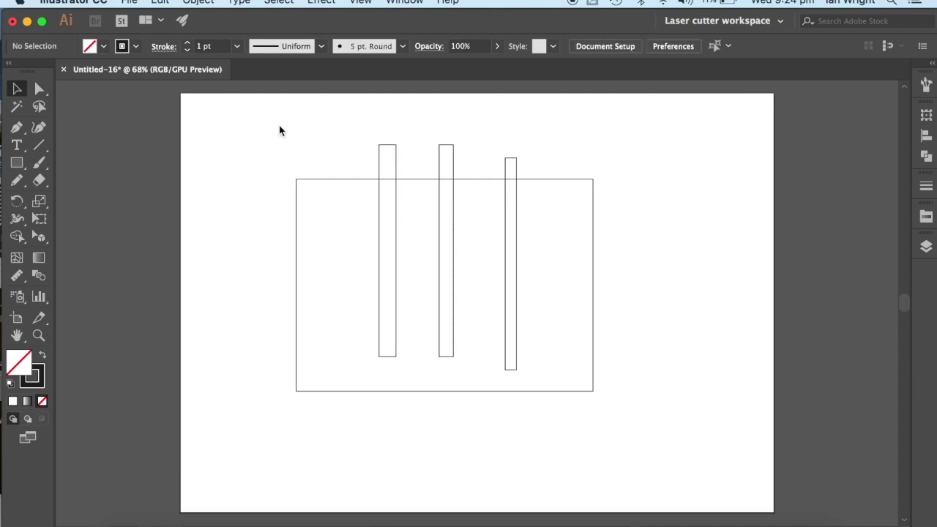
pyautogui.moveTo(278, 130)
pyautogui.mouseDown()
pyautogui.moveTo(387, 305)
pyautogui.moveTo(575, 380)
pyautogui.moveTo(645, 433)
pyautogui.mouseUp()
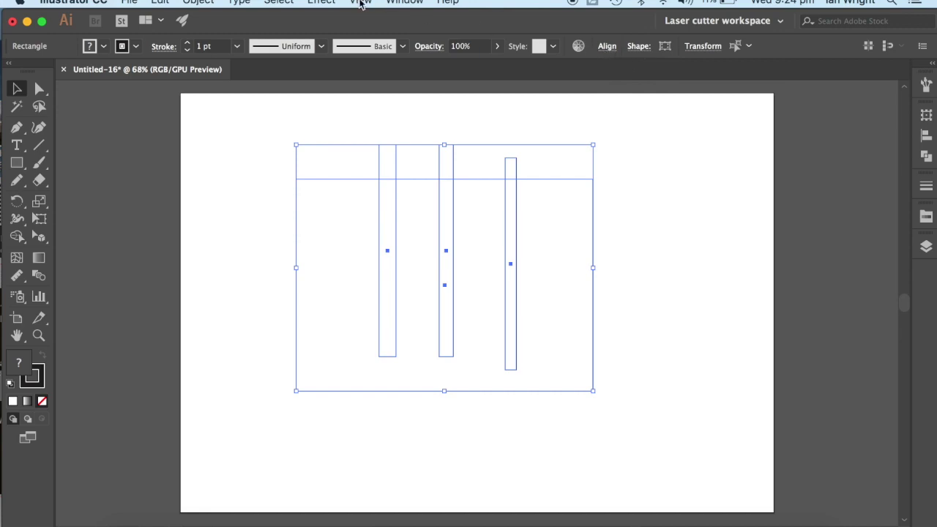
# Align the rectangles to each other's horizontal and vertical centres in the Align panel.
pyautogui.click(403, 3)
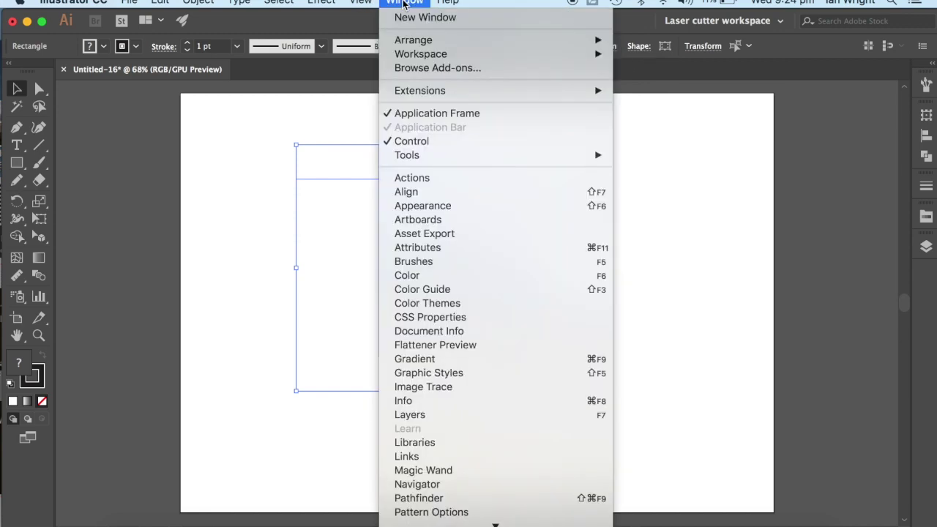
pyautogui.click(407, 192)
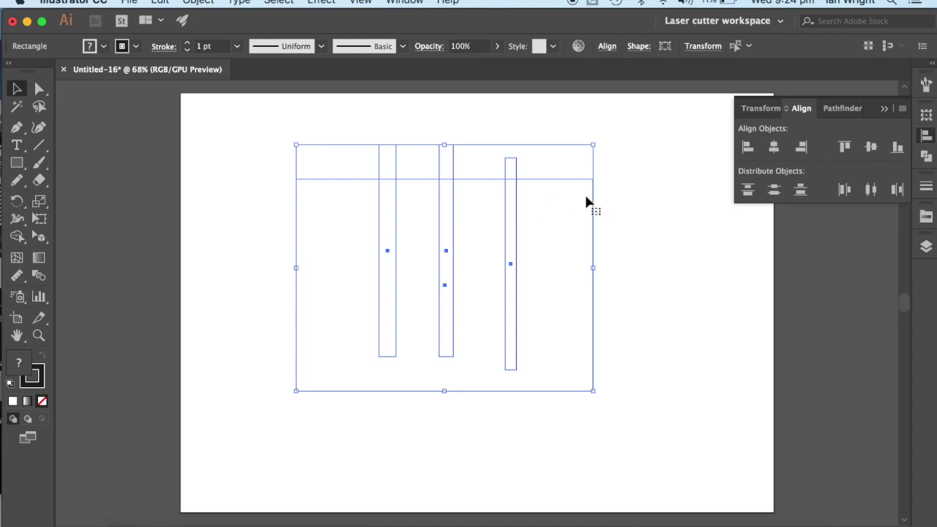
pyautogui.click(775, 148)
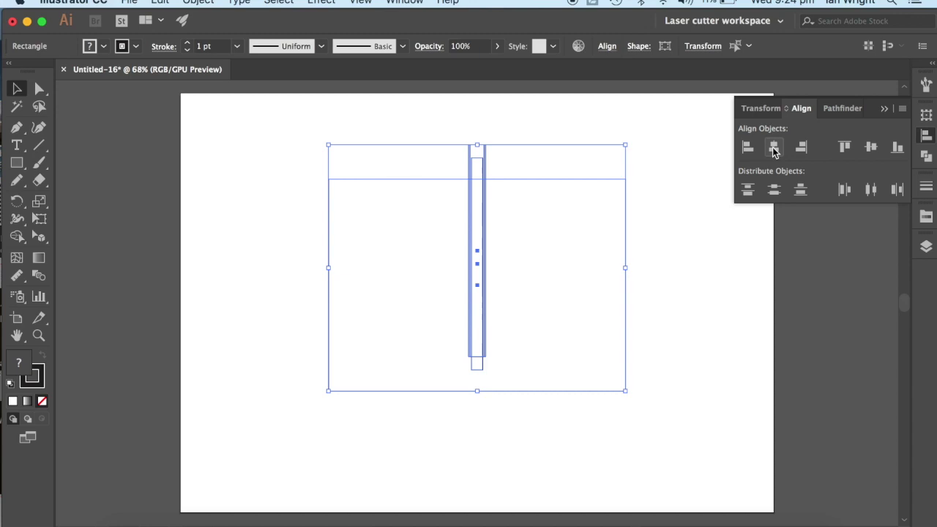
pyautogui.click(870, 149)
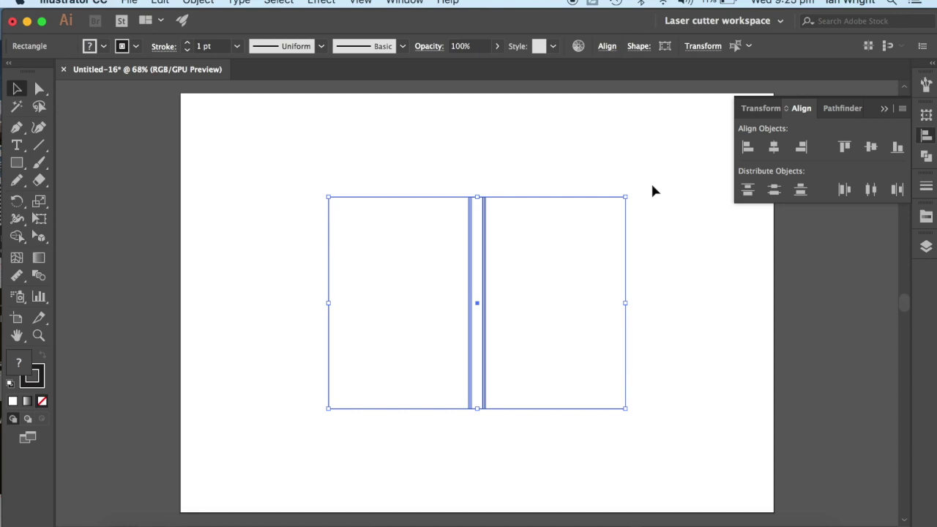
pyautogui.click(841, 108)
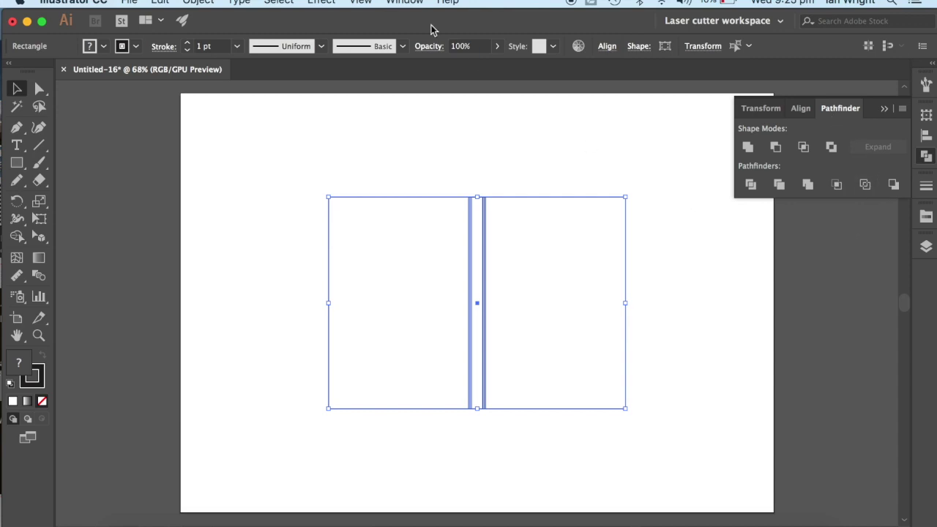
# Apply Pathfinder Outline to split the overlapping rectangles into outline segments.
pyautogui.click(403, 3)
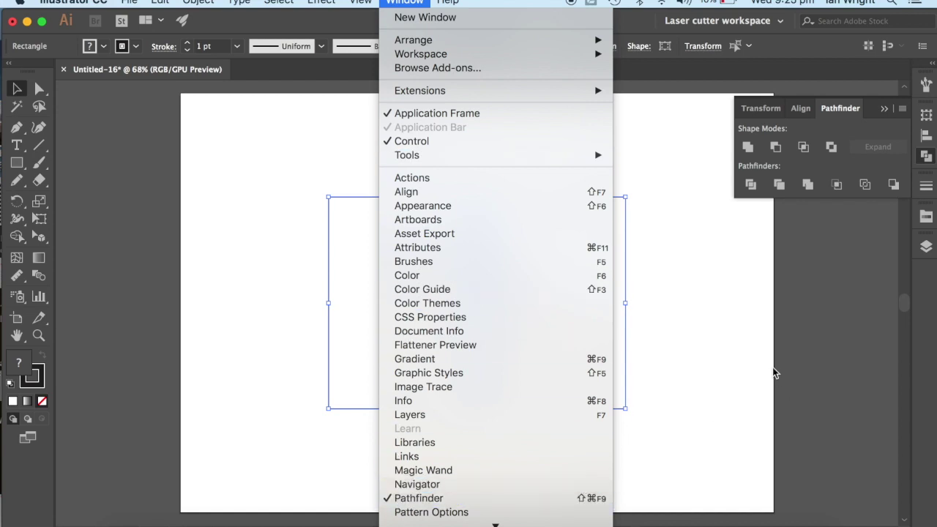
pyautogui.click(758, 341)
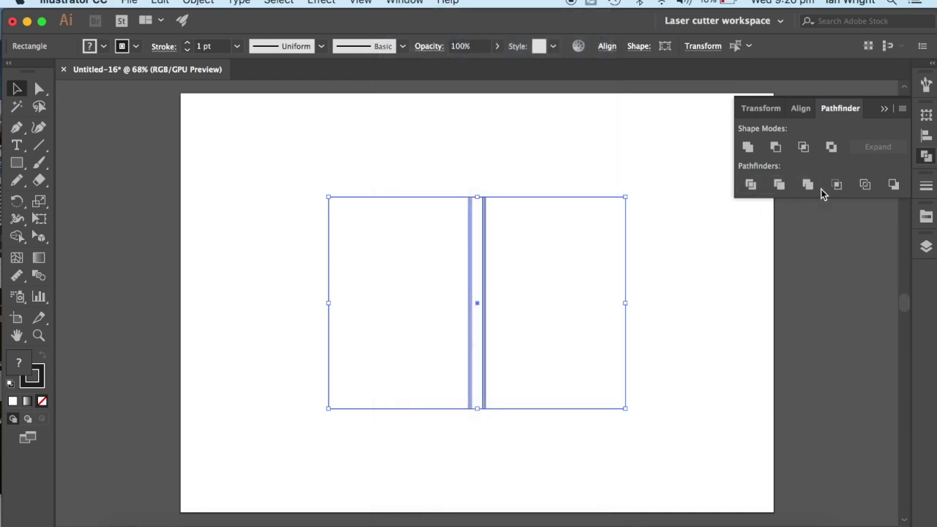
pyautogui.click(865, 186)
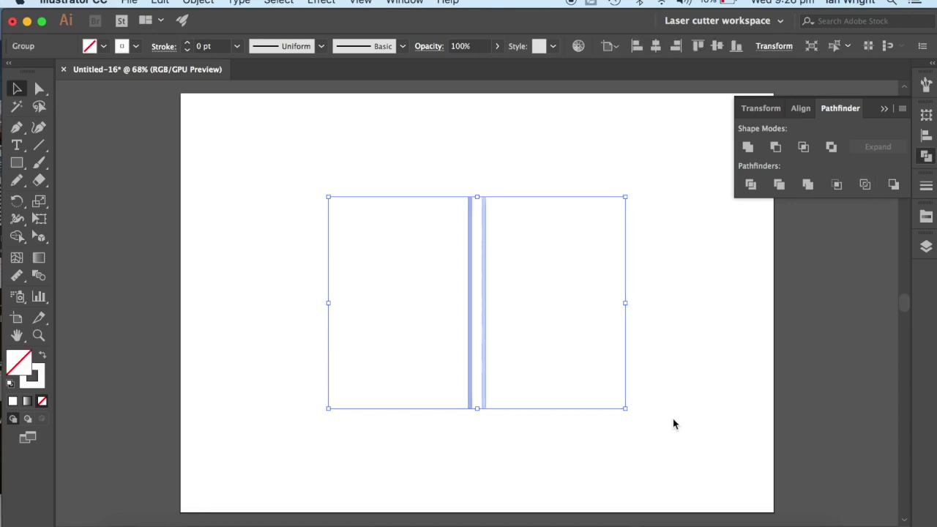
# Select the outlined group and drag it up and to the left.
pyautogui.click(20, 92)
pyautogui.moveTo(291, 167); pyautogui.dragTo(668, 434)
pyautogui.moveTo(542, 410); pyautogui.dragTo(429, 341)
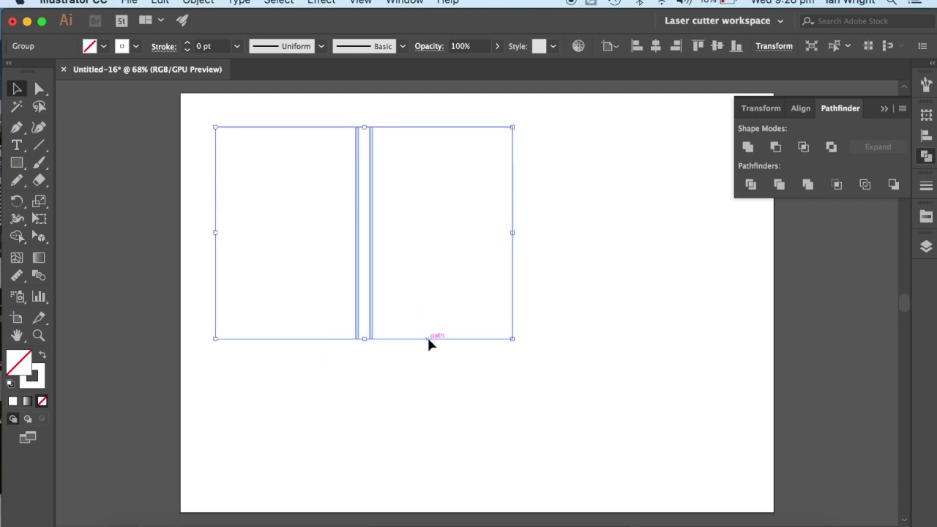
pyautogui.scroll(3, 428, 339)
pyautogui.scroll(1, 428, 338)
pyautogui.scroll(4, 429, 340)
pyautogui.hscroll(-3, 428, 340)
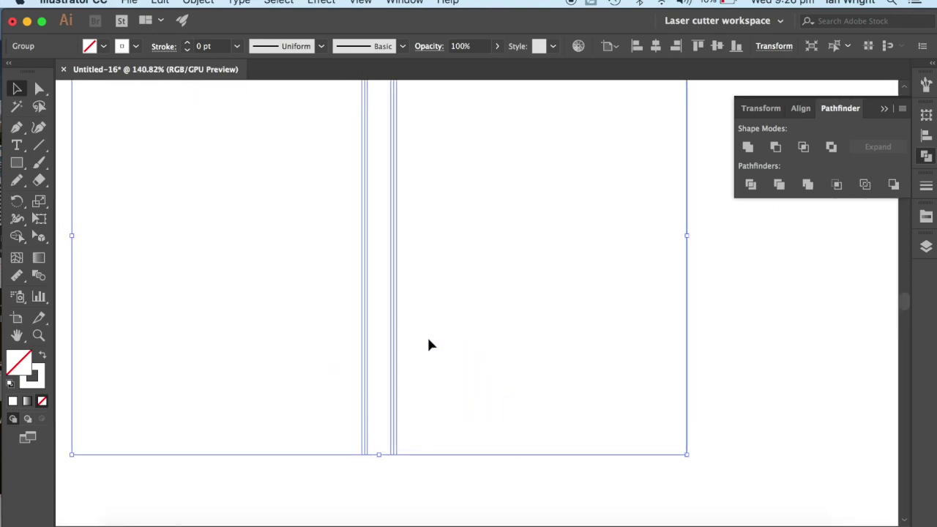
pyautogui.scroll(1, 429, 345)
pyautogui.hscroll(-1, 429, 345)
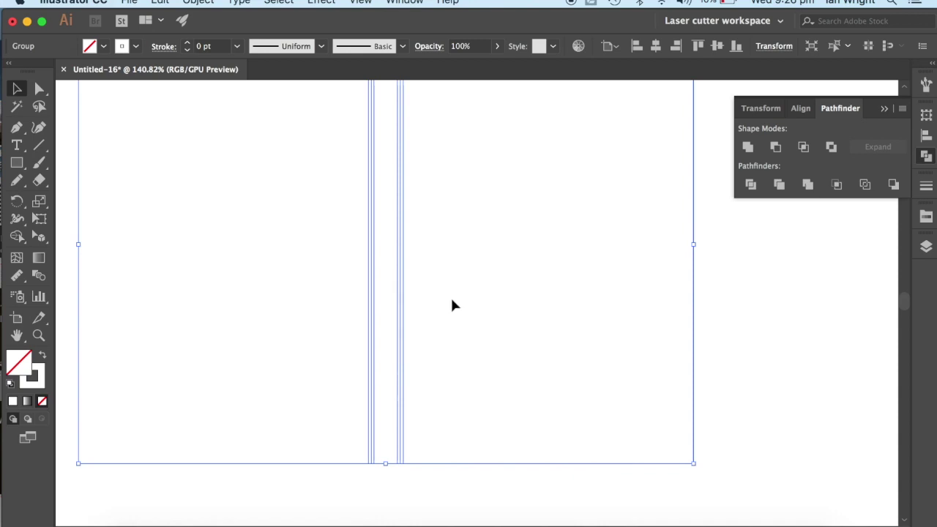
pyautogui.scroll(1, 472, 348)
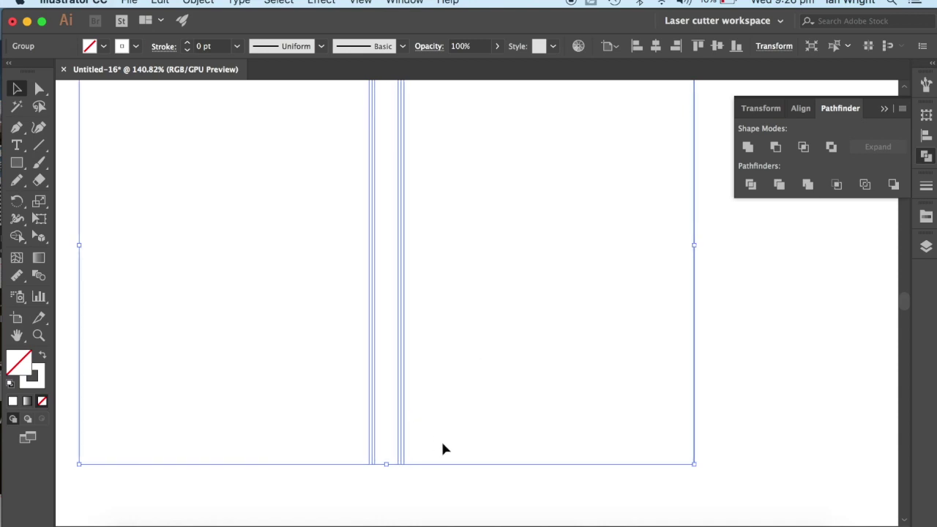
pyautogui.scroll(2, 419, 300)
pyautogui.hscroll(-2, 419, 300)
pyautogui.scroll(2, 419, 300)
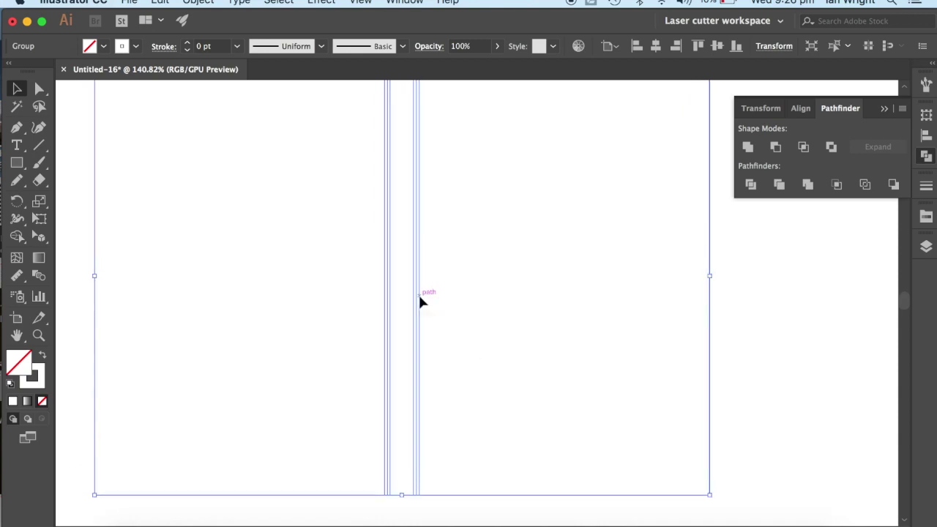
pyautogui.scroll(-2, 420, 300)
pyautogui.scroll(-1, 420, 300)
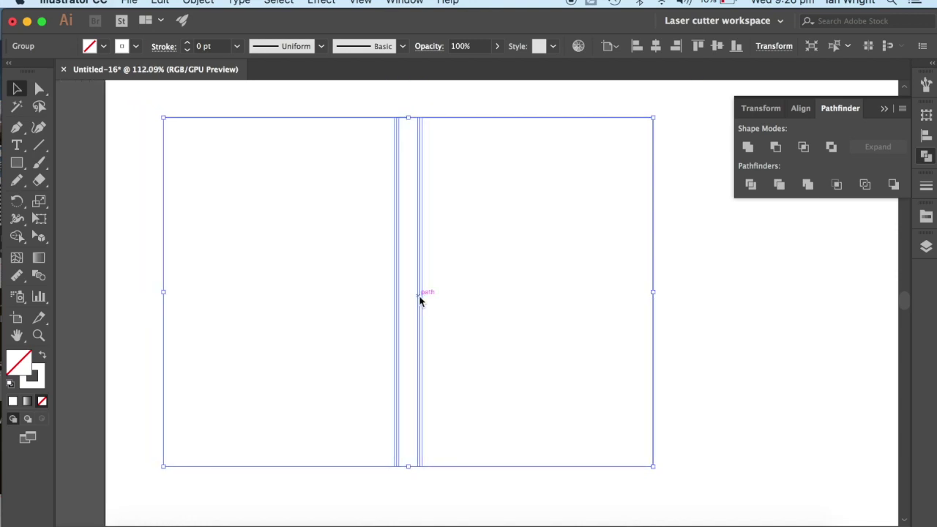
pyautogui.scroll(1, 442, 300)
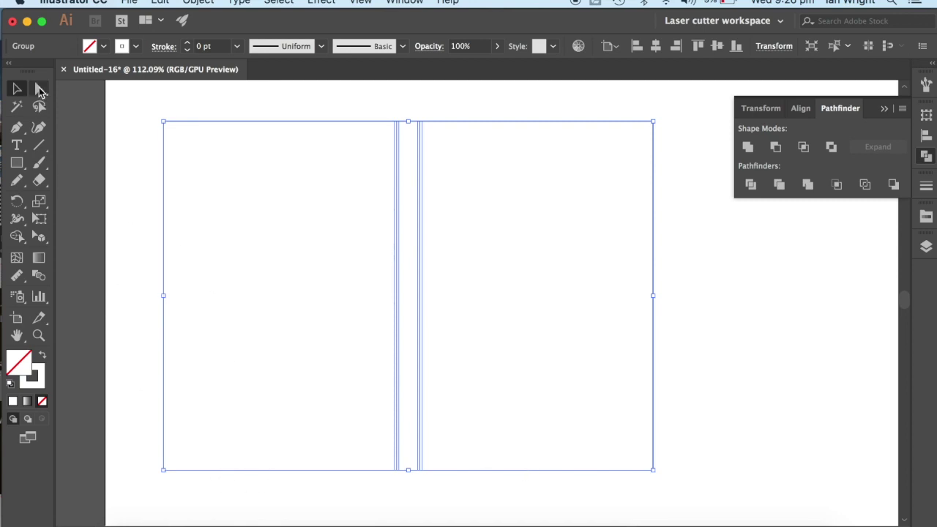
pyautogui.click(17, 88)
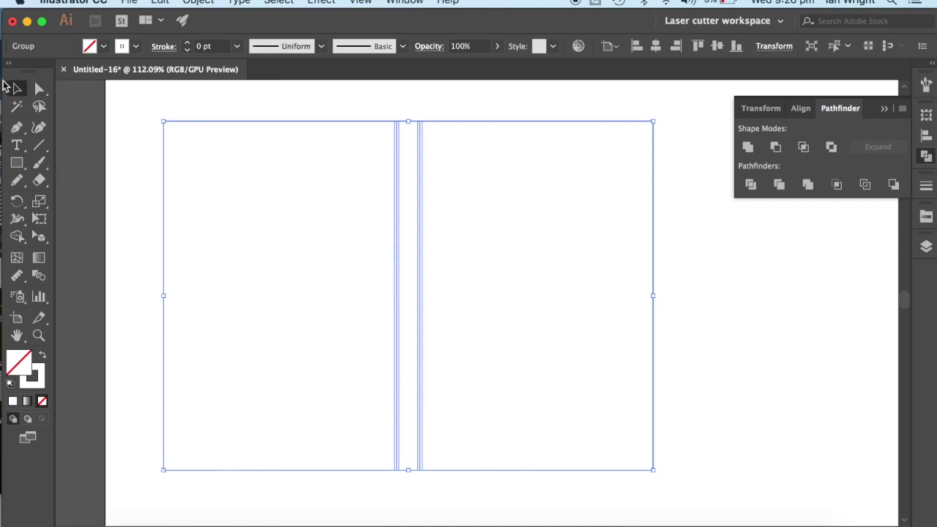
# Undo the move to restore the group and reapply Pathfinder Outline.
pyautogui.click(139, 114)
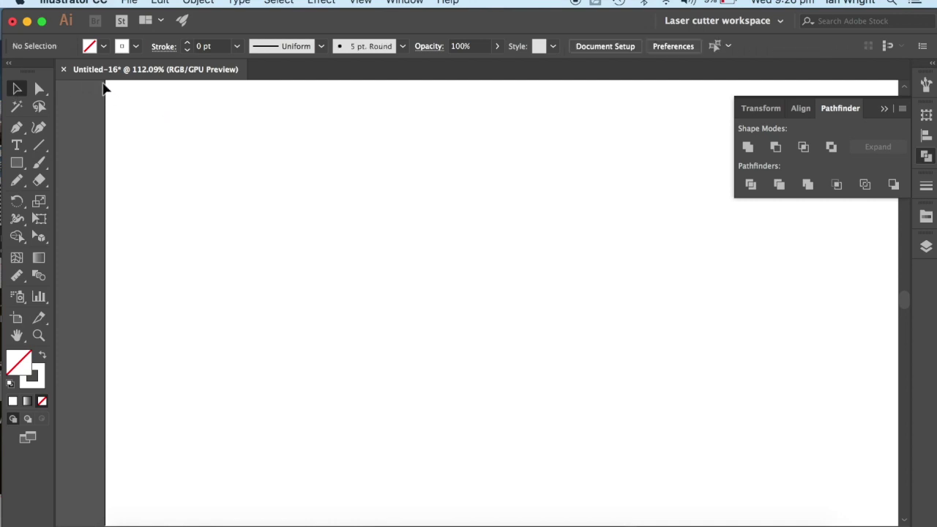
pyautogui.click(159, 2)
pyautogui.click(168, 18)
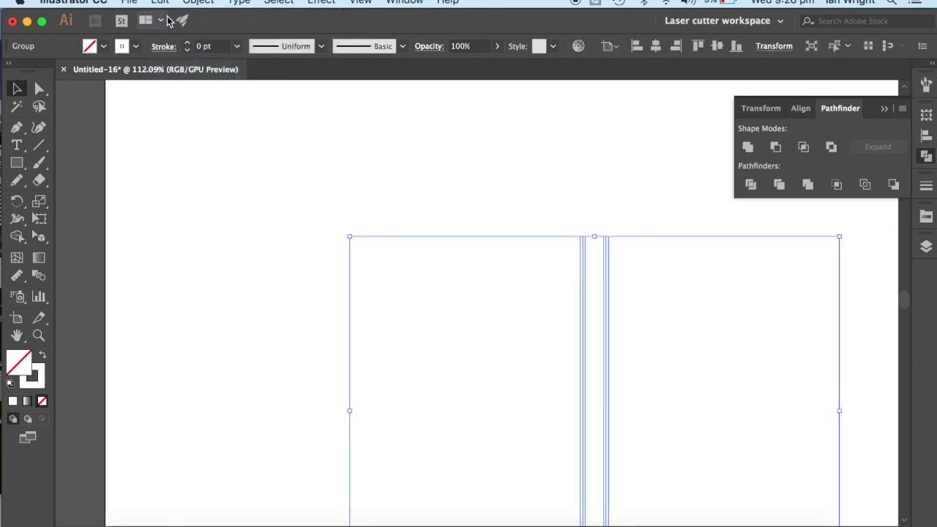
pyautogui.click(865, 189)
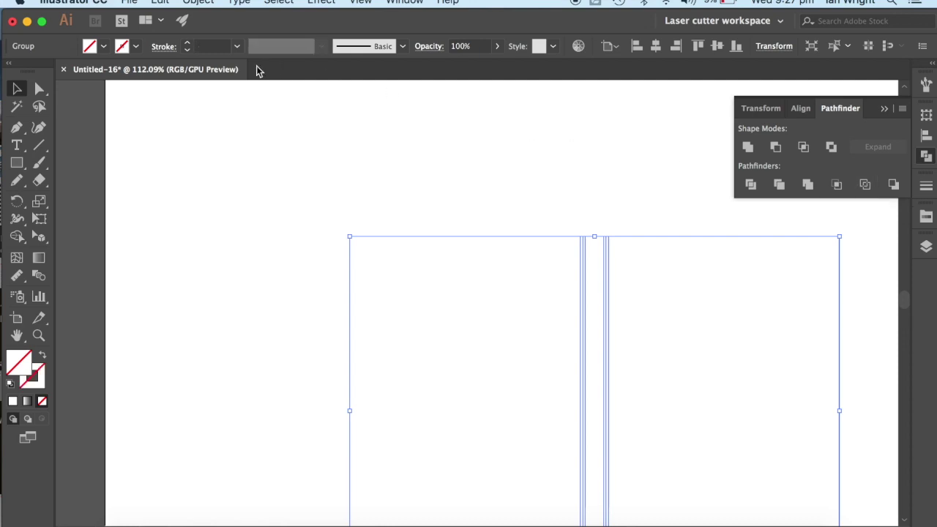
# Give the outline paths a 1 pt black stroke.
pyautogui.click(236, 47)
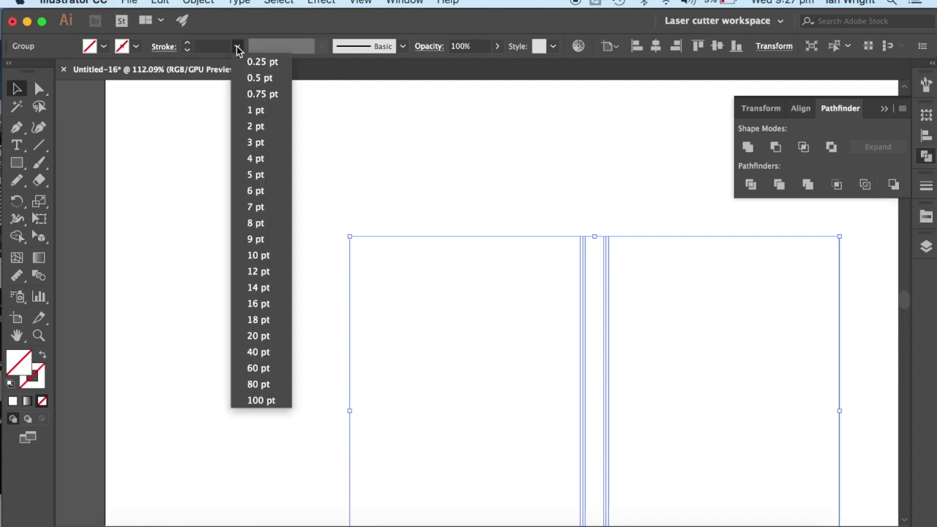
pyautogui.click(256, 111)
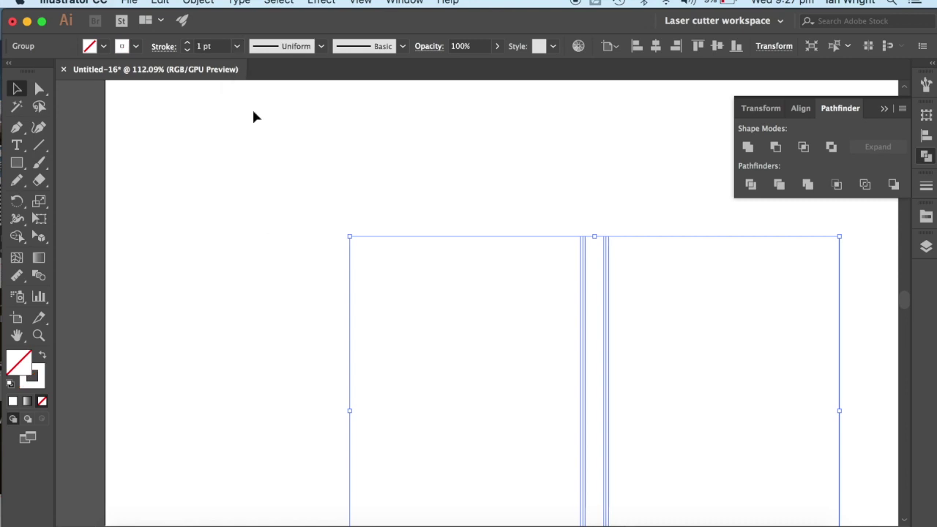
pyautogui.click(135, 46)
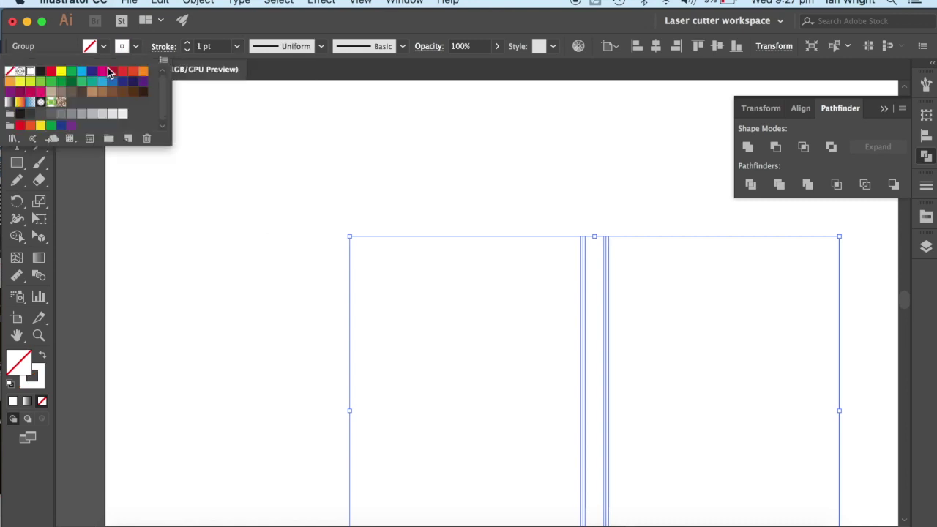
pyautogui.click(41, 72)
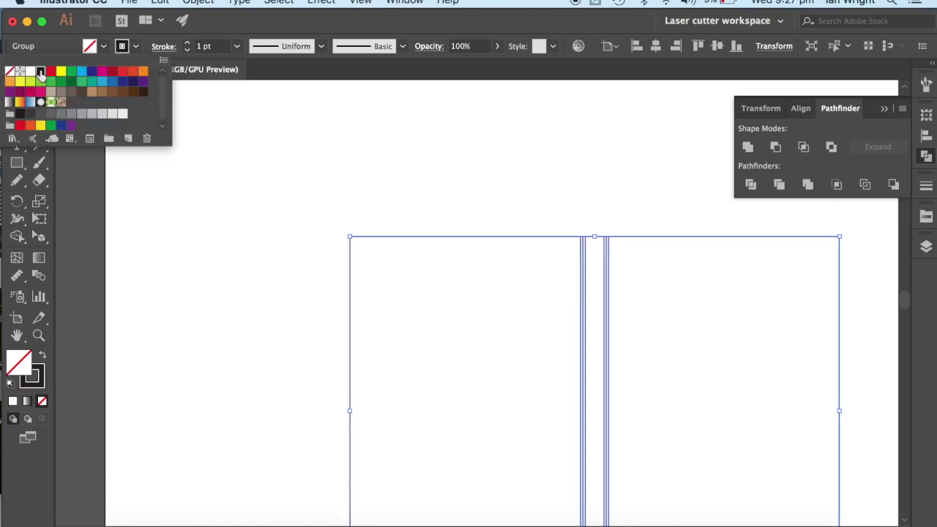
pyautogui.click(317, 189)
pyautogui.click(443, 181)
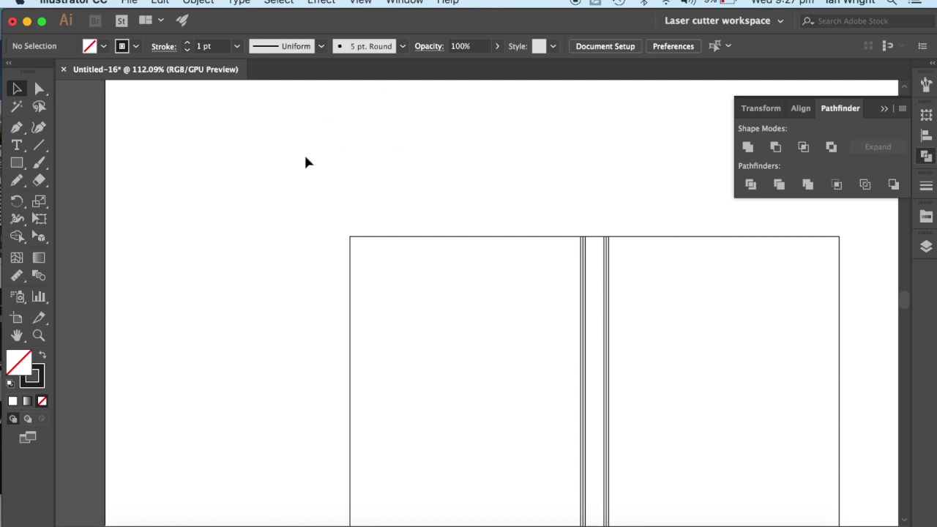
pyautogui.click(404, 3)
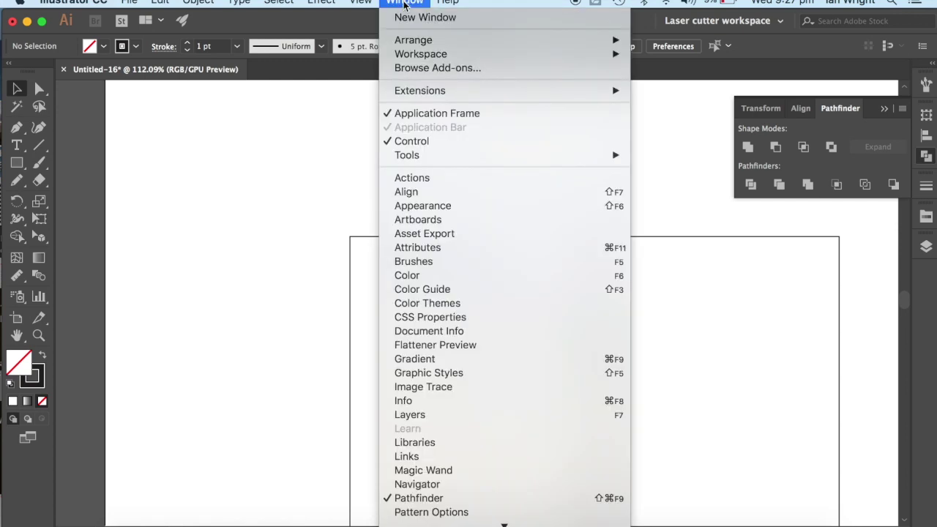
# Open the Basic RGB library from Swatch Libraries > Default Swatches.
pyautogui.moveTo(504, 524)
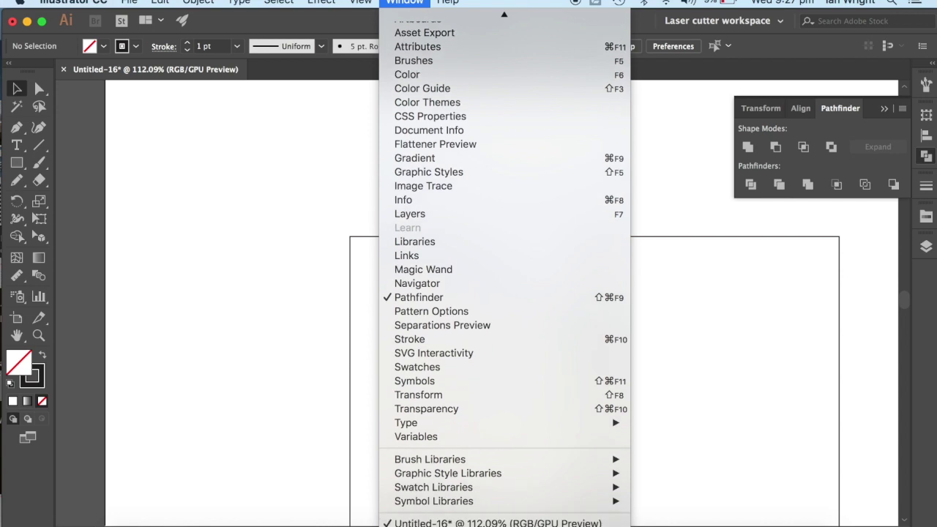
pyautogui.moveTo(439, 501)
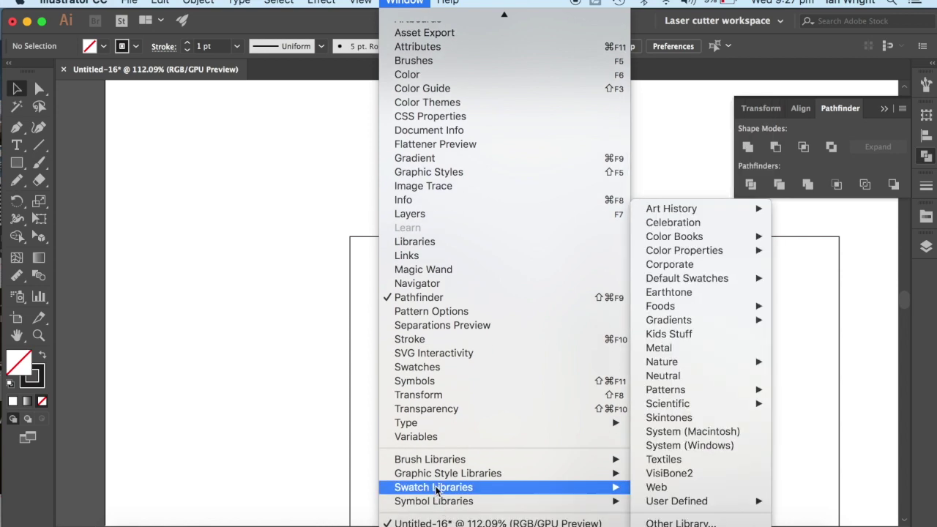
pyautogui.moveTo(437, 476)
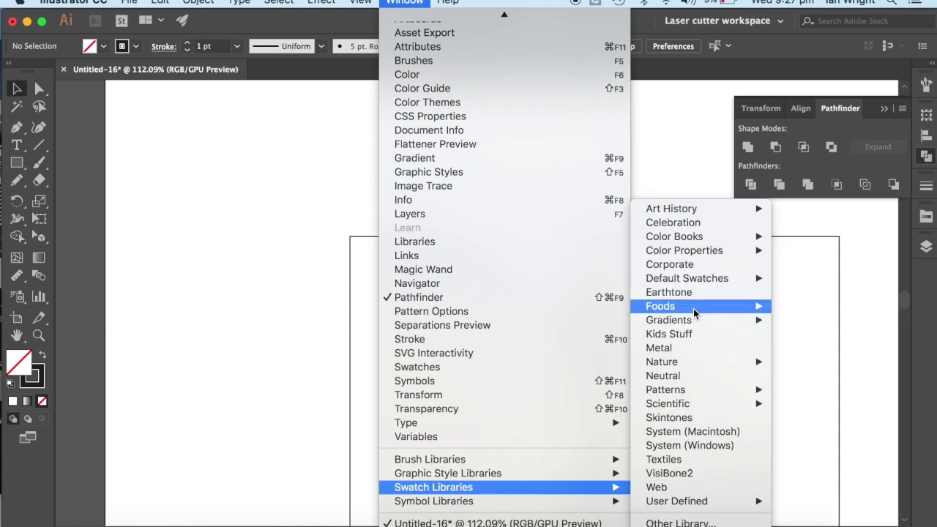
pyautogui.moveTo(708, 282)
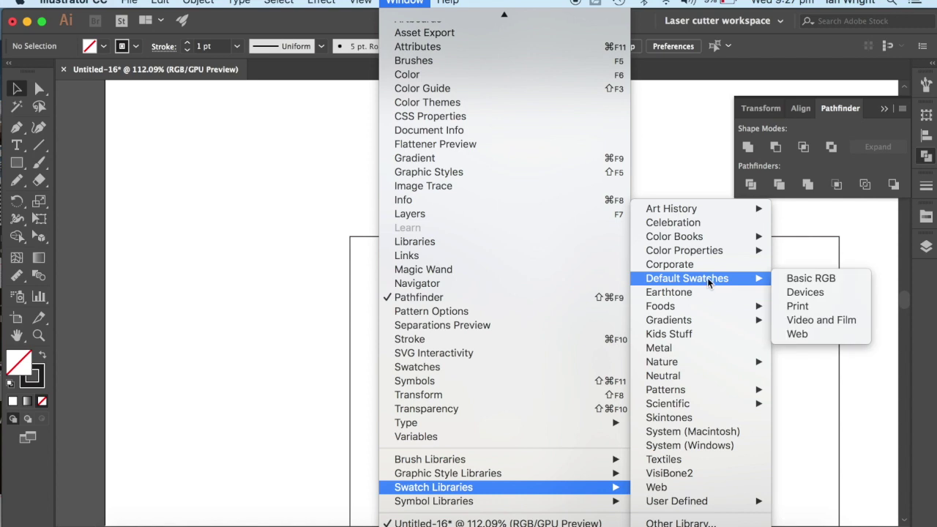
pyautogui.click(811, 279)
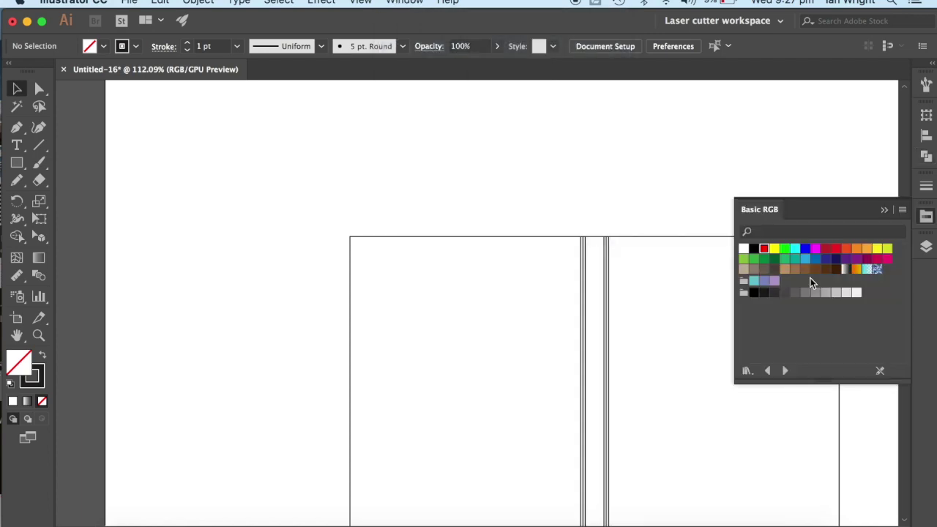
pyautogui.click(39, 89)
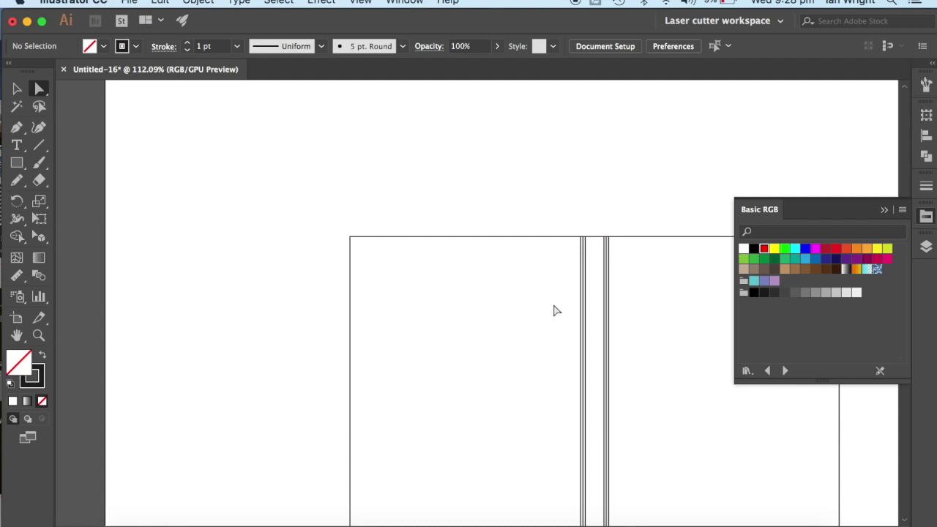
# Stroke the double vertical spine lines blue from the Basic RGB swatches.
pyautogui.moveTo(552, 311); pyautogui.dragTo(625, 364)
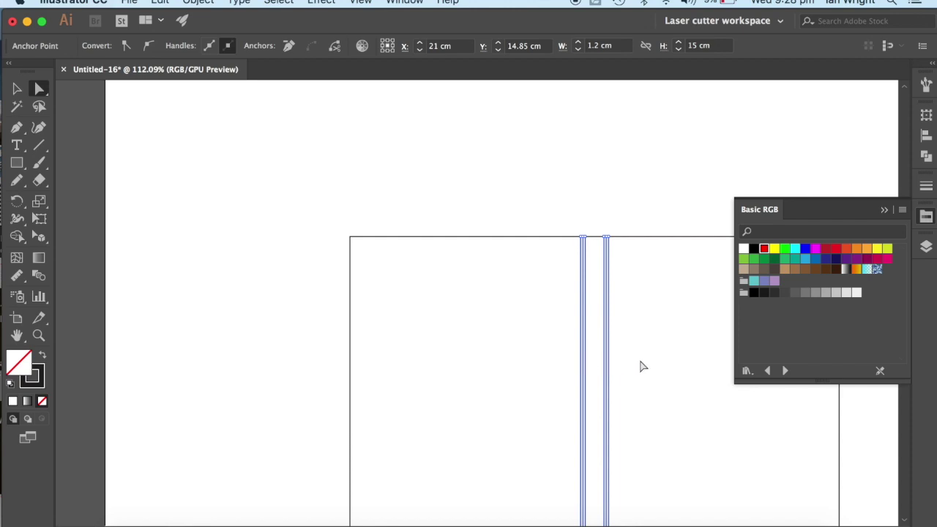
pyautogui.click(805, 249)
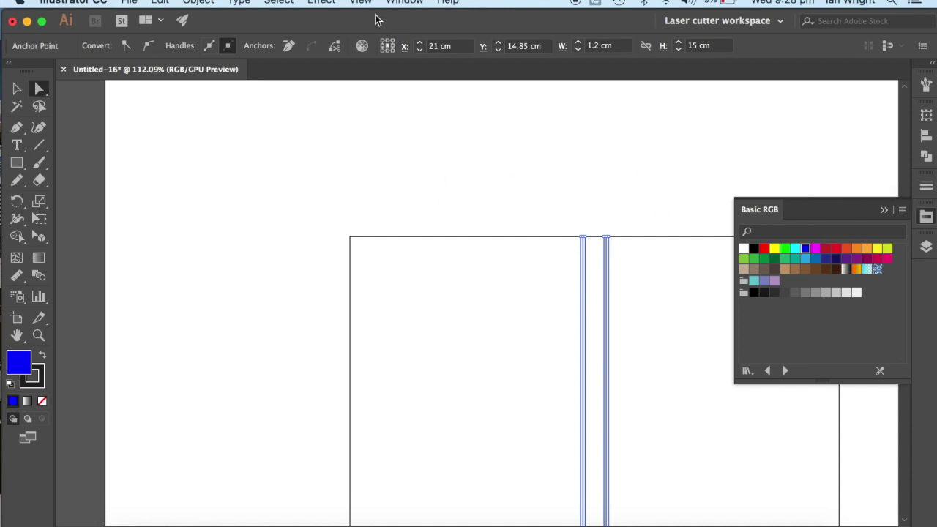
pyautogui.click(399, 3)
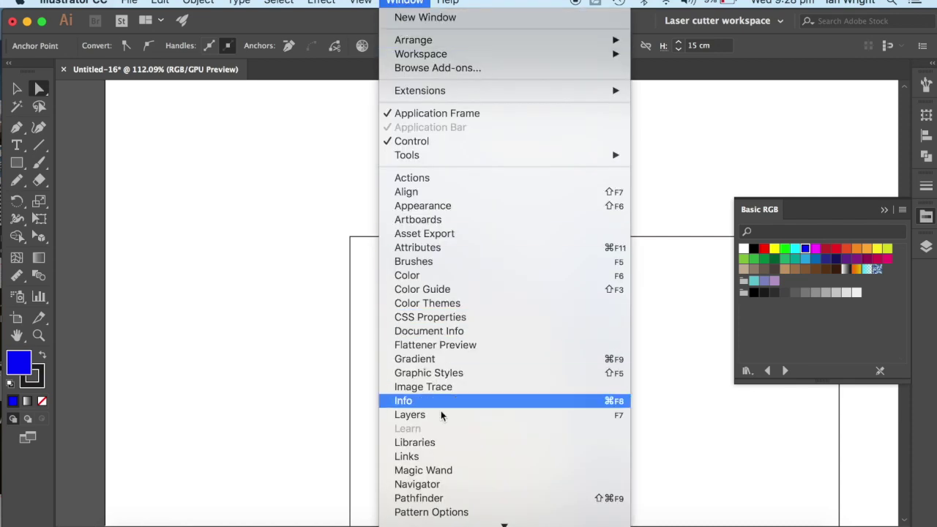
# Set the blue spine lines' stroke weight to 0.1 pt in the Stroke panel, then deselect.
pyautogui.scroll(-5, 441, 456)
pyautogui.click(418, 443)
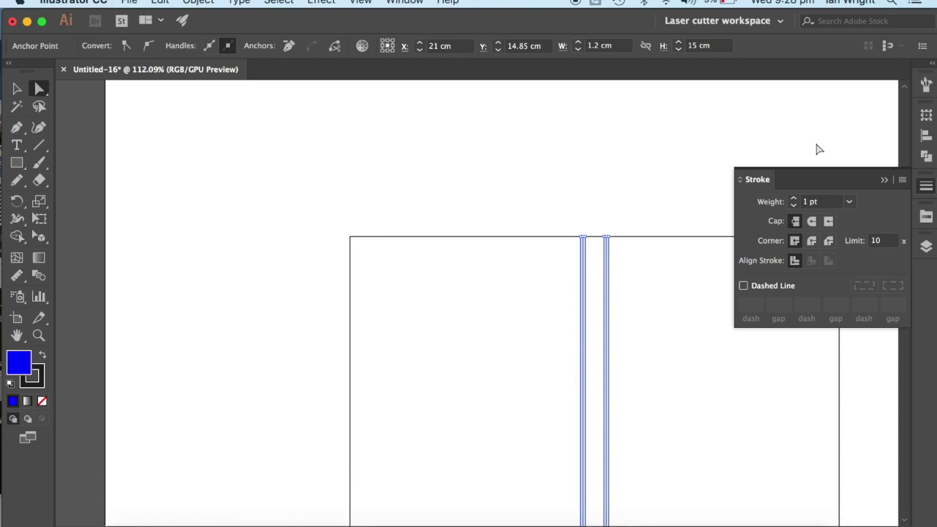
pyautogui.click(807, 202)
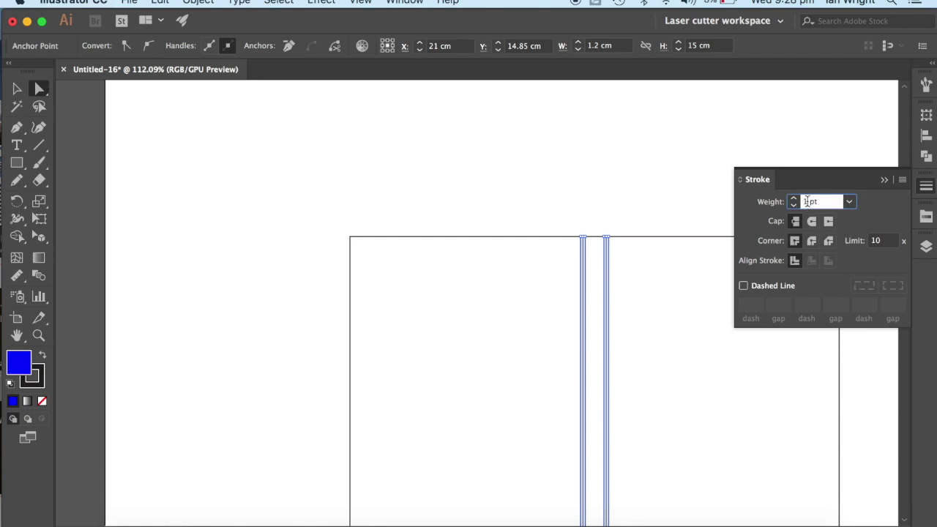
pyautogui.doubleClick(807, 202)
pyautogui.write('0.1')
pyautogui.press('Return')
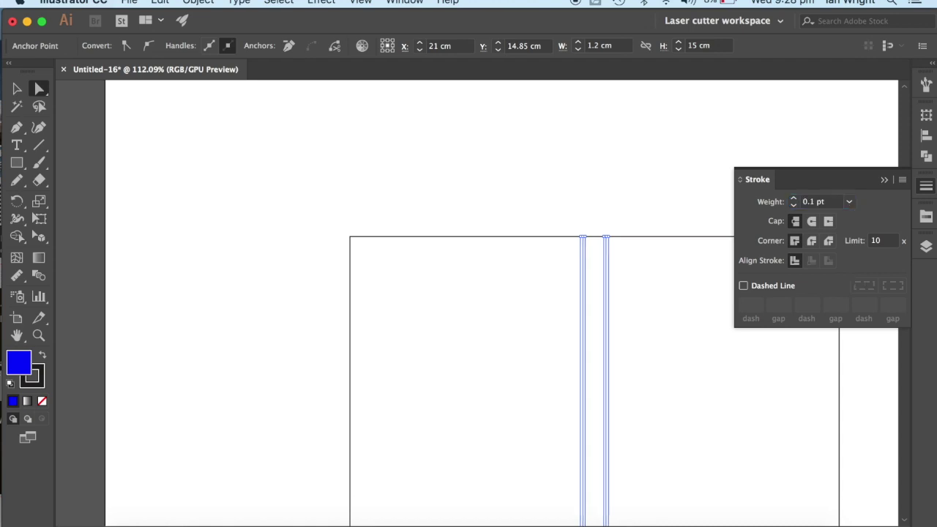
pyautogui.click(559, 192)
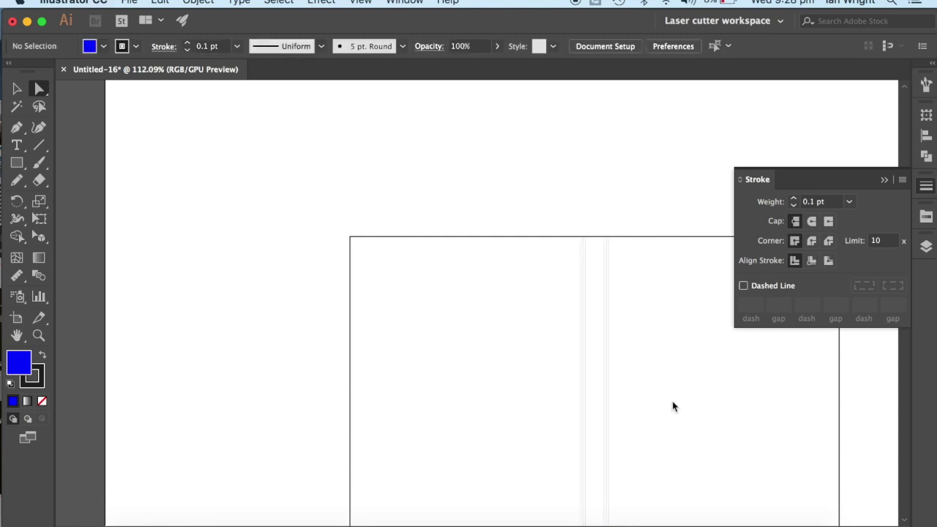
# Set the spine score lines' fill to None, leaving only their blue stroke.
pyautogui.scroll(5, 671, 403)
pyautogui.scroll(1, 671, 405)
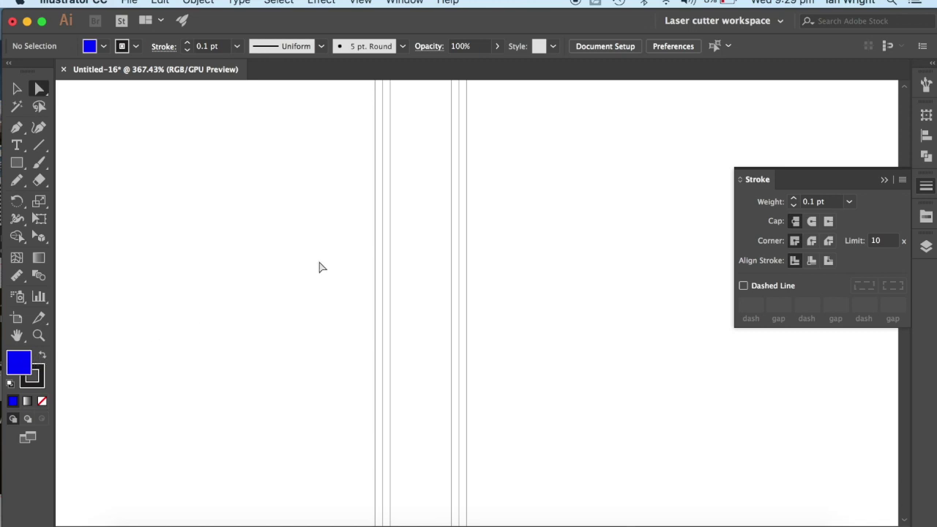
pyautogui.moveTo(318, 260); pyautogui.dragTo(492, 357)
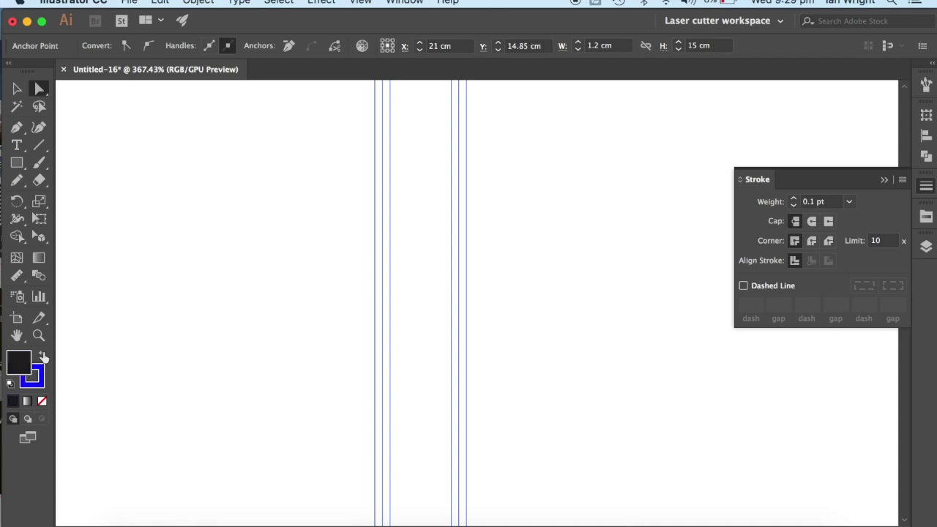
pyautogui.click(41, 402)
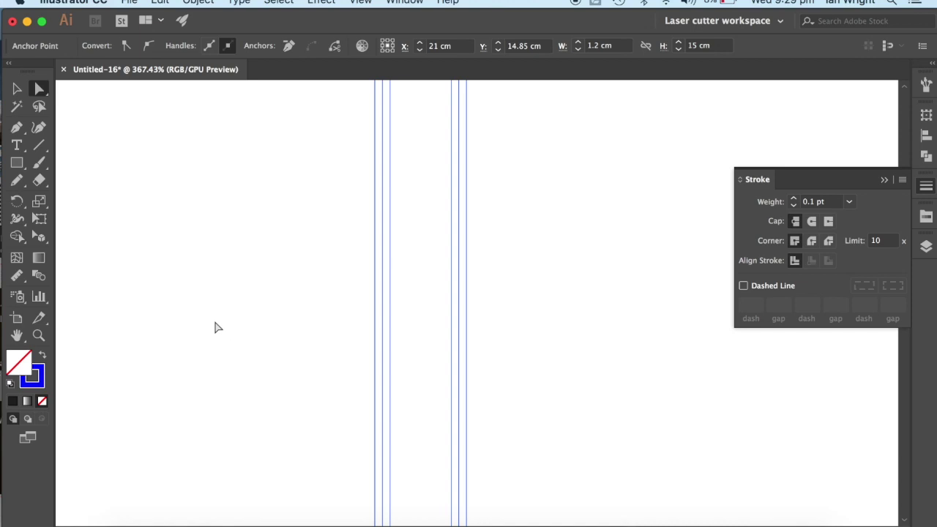
pyautogui.click(229, 328)
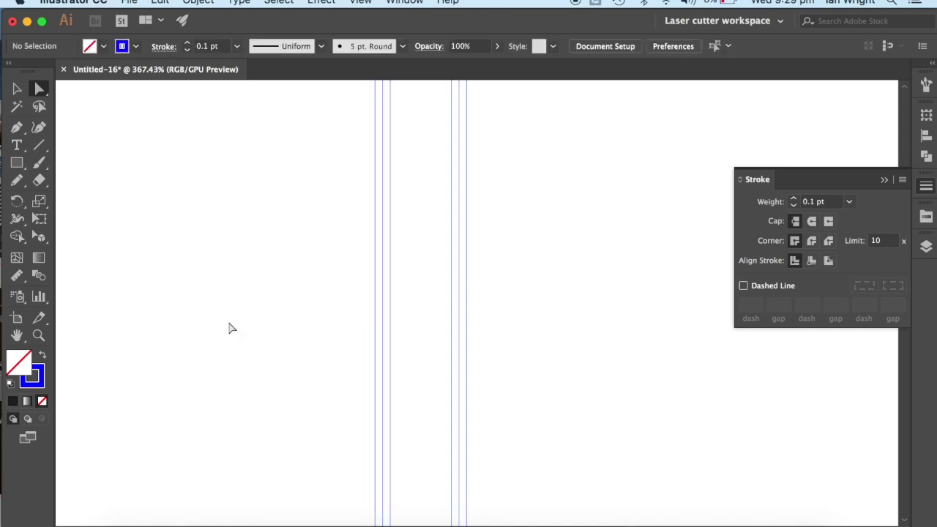
pyautogui.scroll(-5, 229, 327)
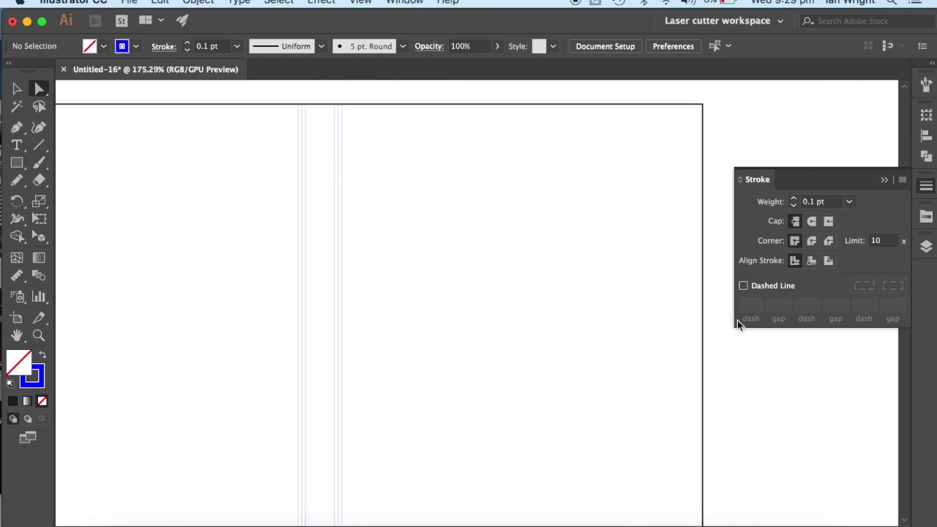
pyautogui.click(704, 342)
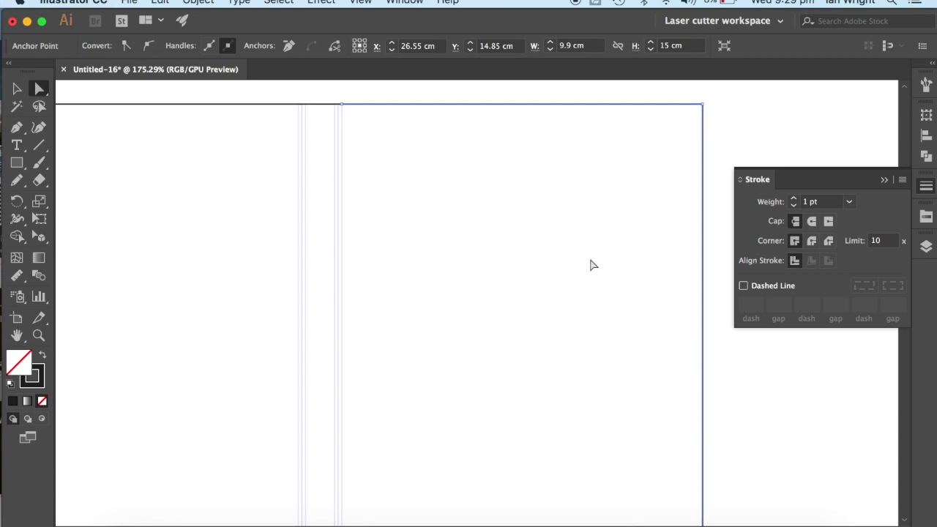
# Enter a 0.1 pt stroke weight for the selected right cover edge.
pyautogui.scroll(-2, 593, 265)
pyautogui.hscroll(1, 593, 265)
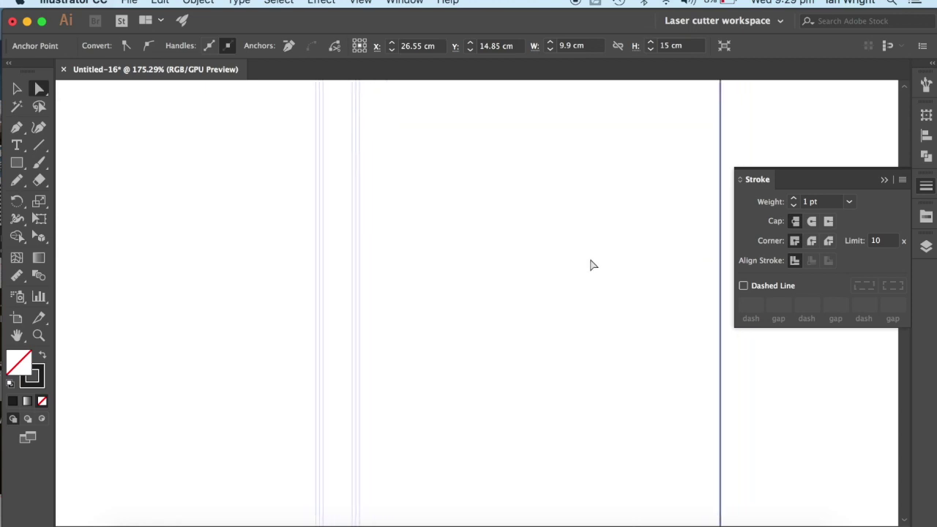
pyautogui.scroll(3, 593, 265)
pyautogui.scroll(-2, 592, 265)
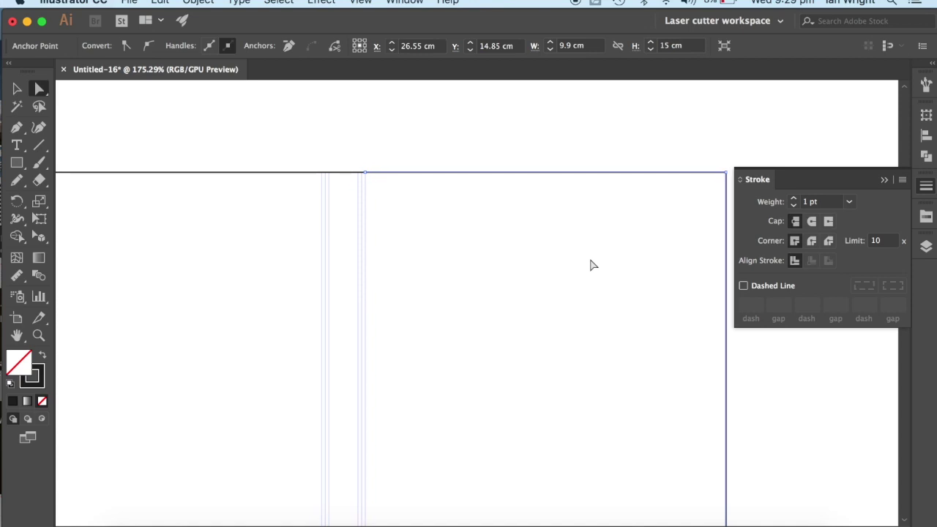
pyautogui.hscroll(-1, 593, 265)
pyautogui.scroll(-2, 593, 265)
pyautogui.hscroll(-2, 593, 265)
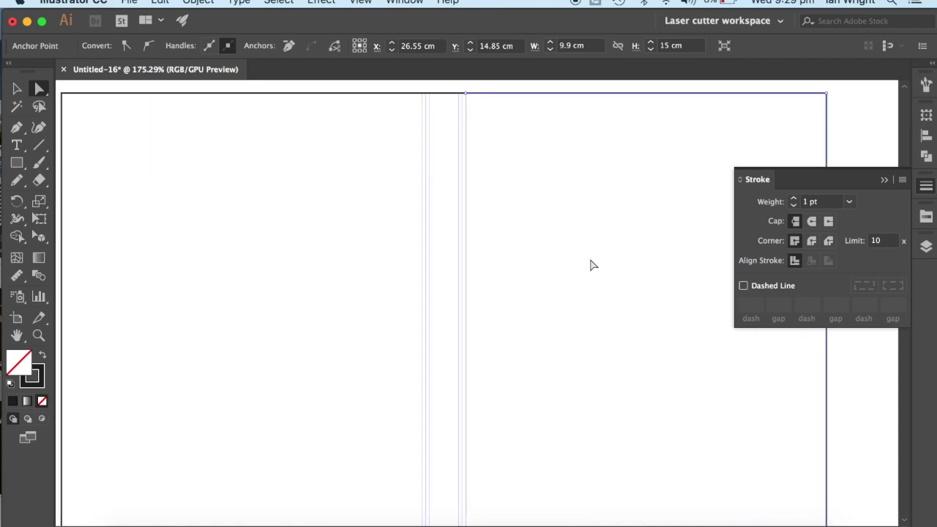
pyautogui.click(847, 205)
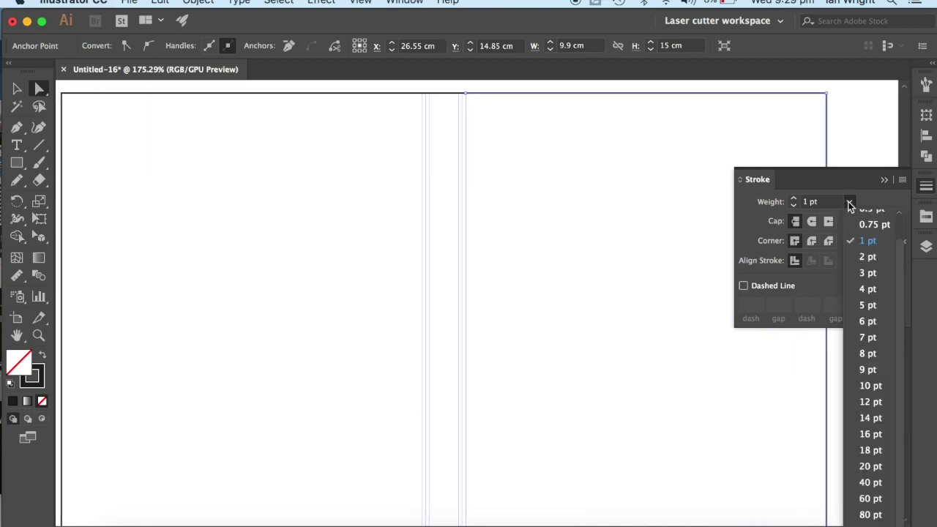
pyautogui.click(807, 204)
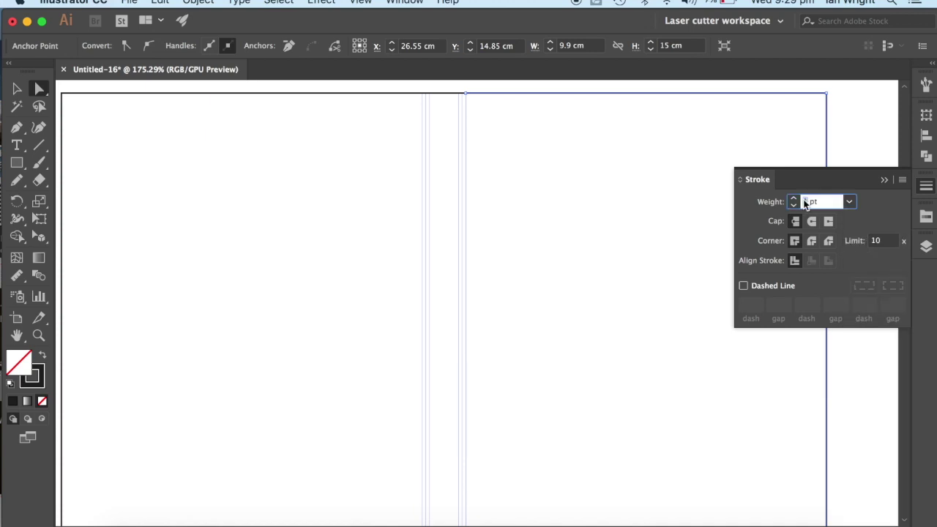
pyautogui.write('0.1')
# Give the right cover panel a red stroke from Basic RGB and no fill.
pyautogui.click(926, 218)
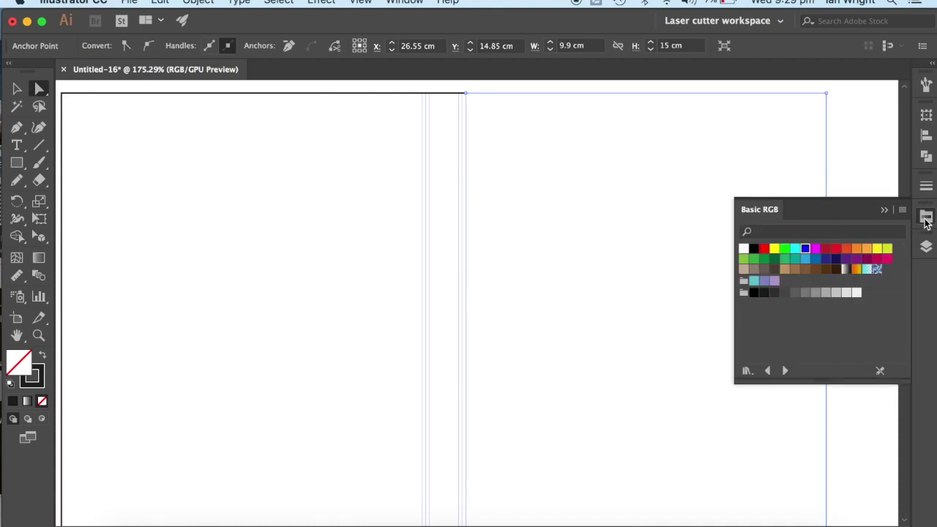
pyautogui.click(763, 251)
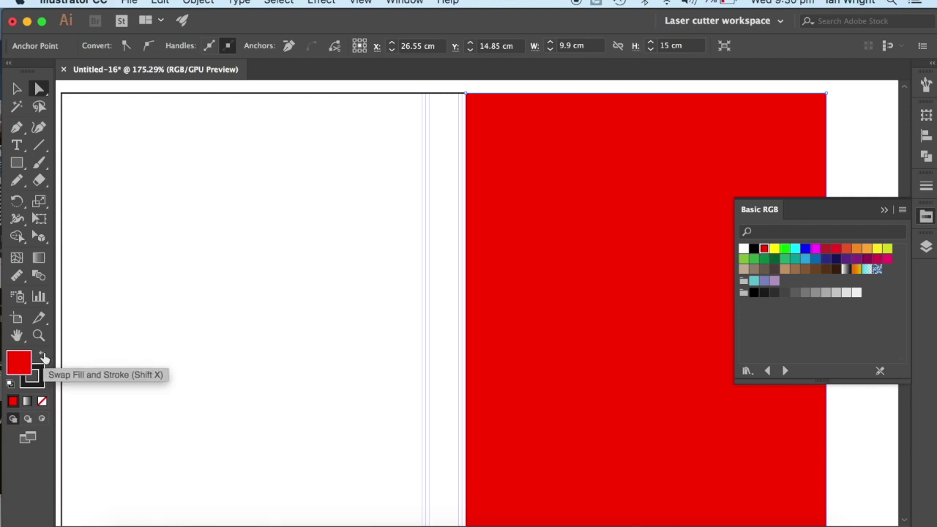
pyautogui.click(44, 357)
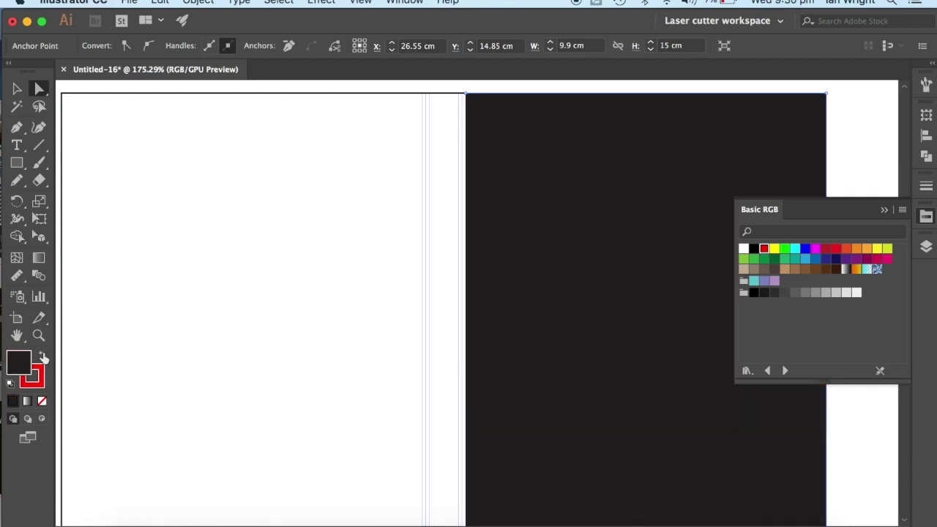
pyautogui.click(42, 401)
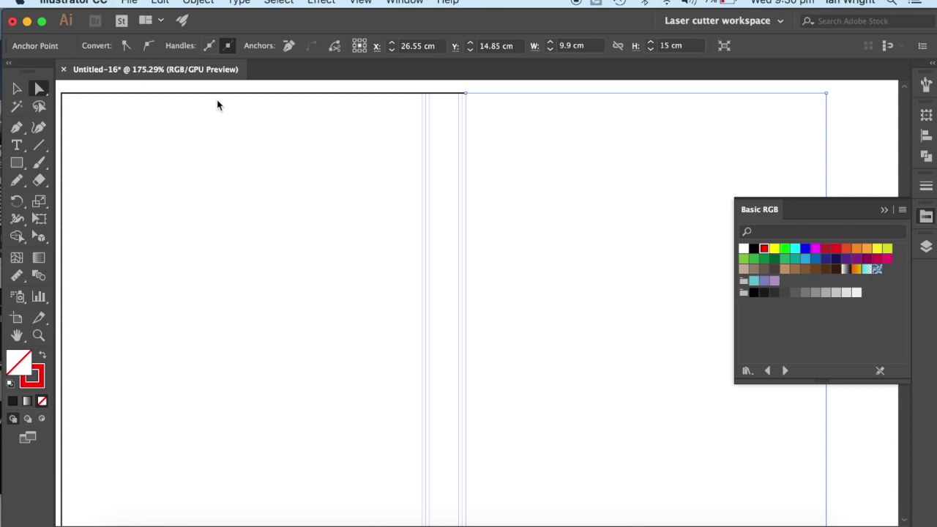
pyautogui.click(159, 95)
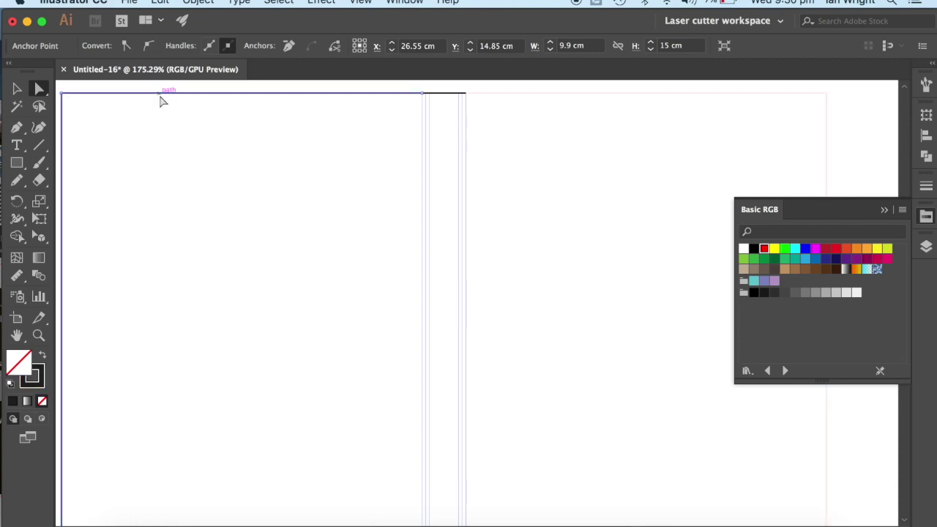
# Select the left panel's spine and lower edges and give them a red stroke with no fill.
pyautogui.keyDown('shift'); pyautogui.click(447, 95); pyautogui.keyUp('shift')
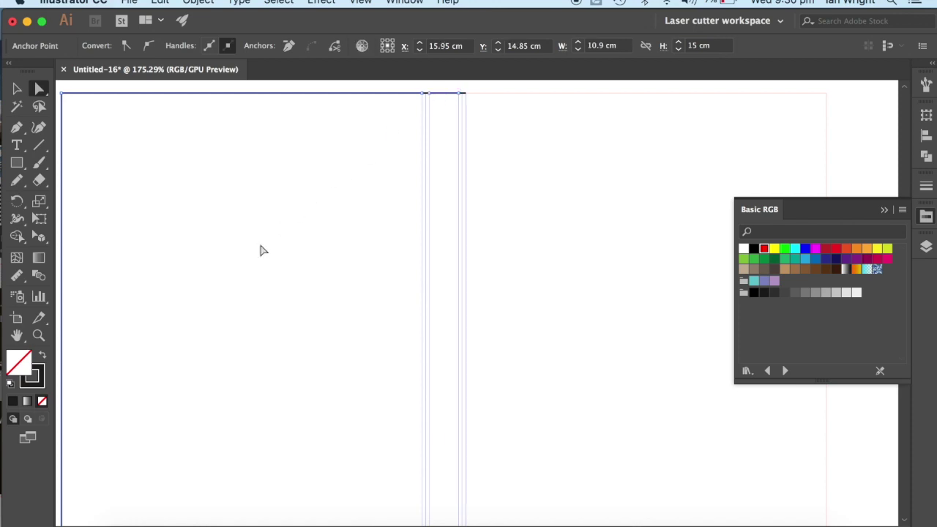
pyautogui.scroll(-10, 261, 248)
pyautogui.hscroll(-2, 261, 249)
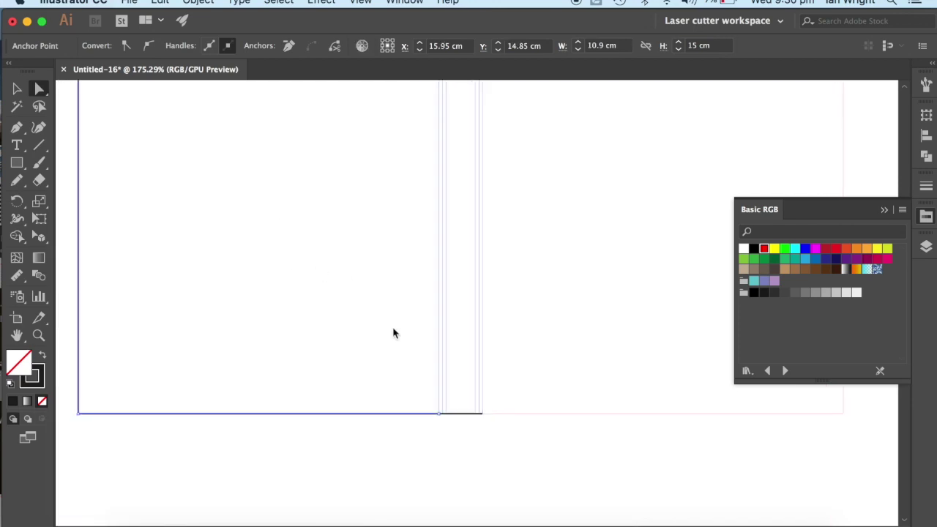
pyautogui.keyDown('shift'); pyautogui.click(461, 417); pyautogui.keyUp('shift')
pyautogui.click(765, 251)
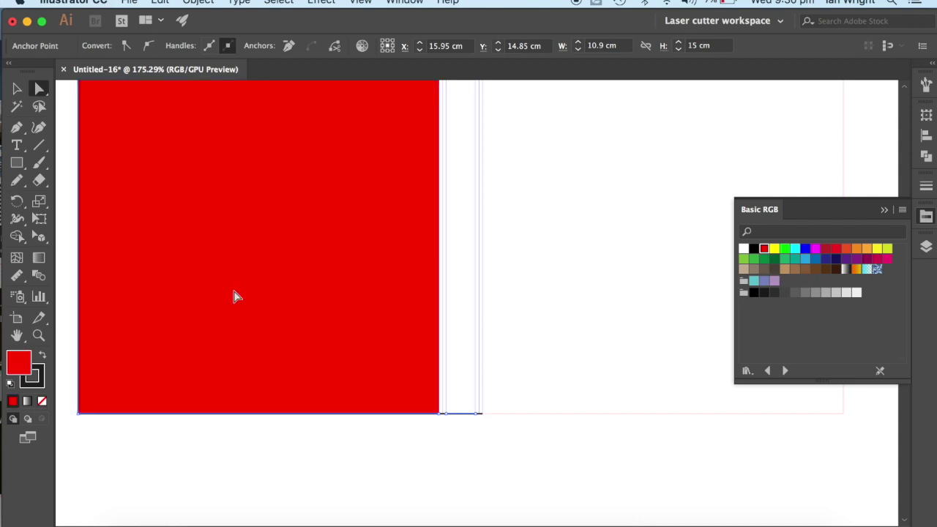
pyautogui.click(42, 356)
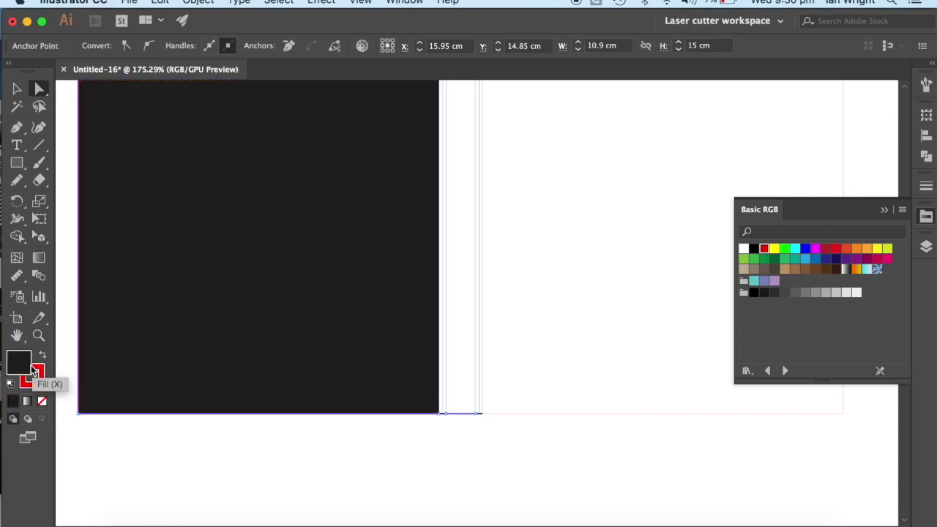
pyautogui.click(42, 401)
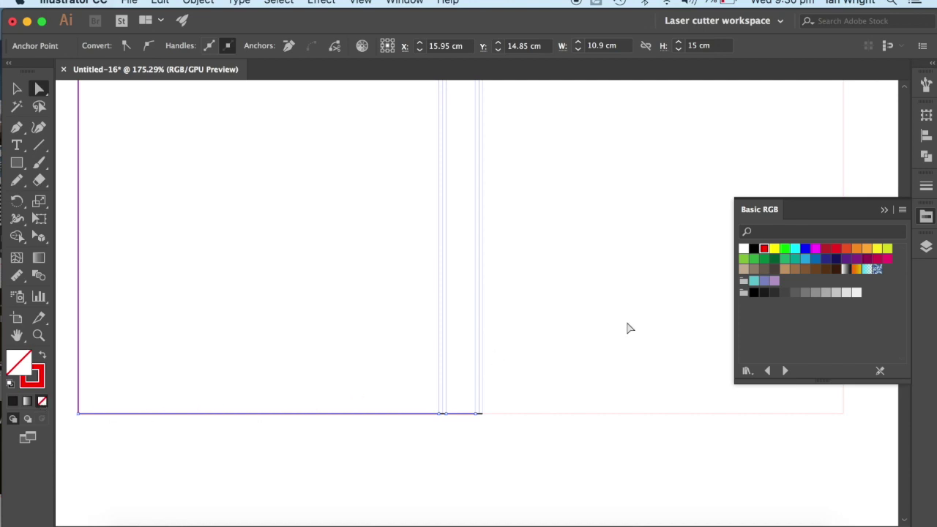
# Set the left cover outline's stroke weight to 0.1 pt, then deselect.
pyautogui.click(926, 189)
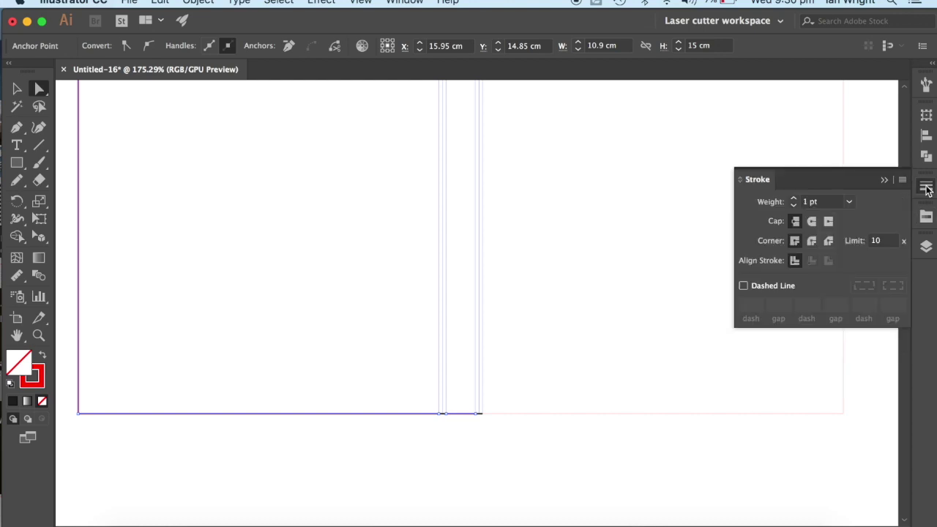
pyautogui.click(848, 202)
pyautogui.click(807, 203)
pyautogui.rightClick(805, 203)
pyautogui.press('Escape')
pyautogui.doubleClick(808, 202)
pyautogui.write('0.1')
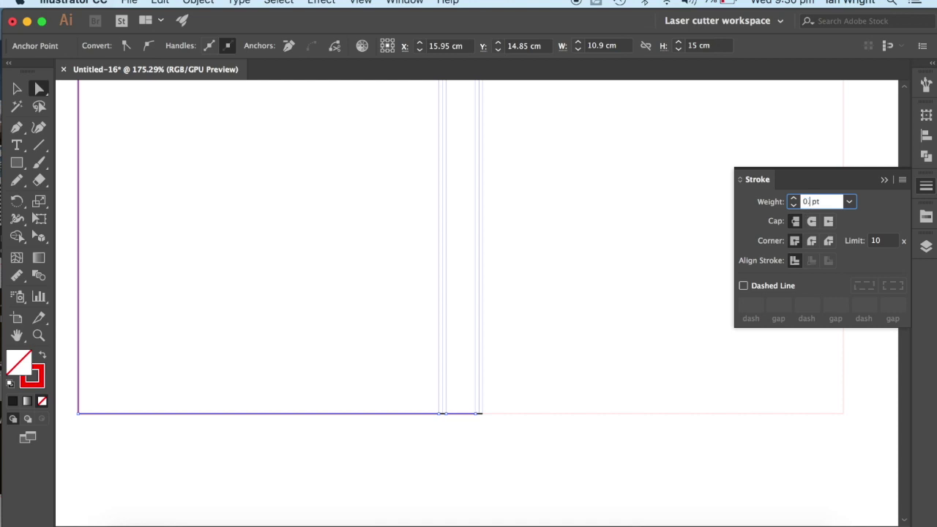
pyautogui.press('Return')
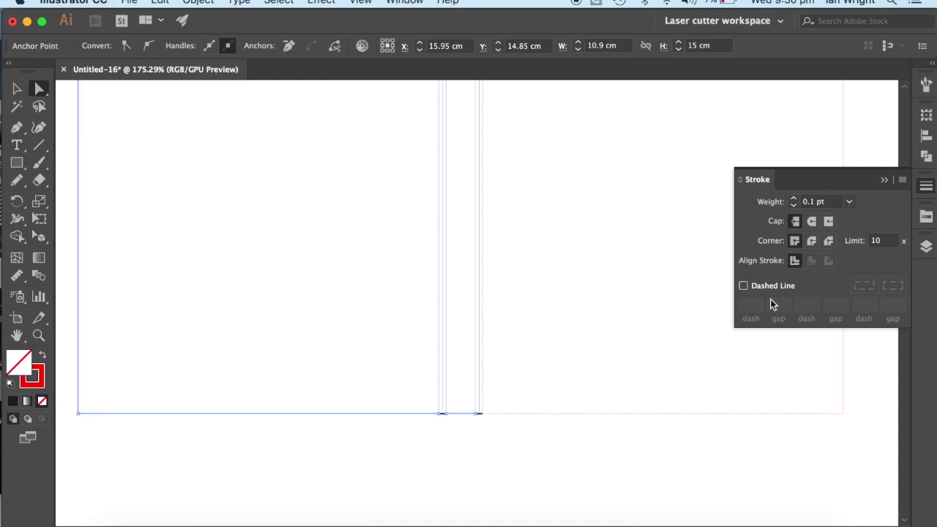
pyautogui.click(444, 445)
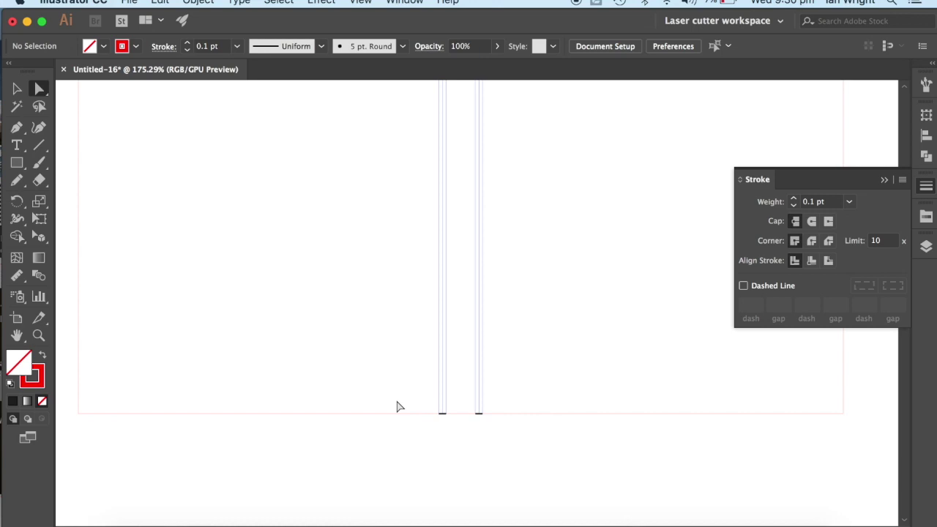
# Select all the cover artwork and set every stroke weight to 0.1 pt.
pyautogui.press('super+a')
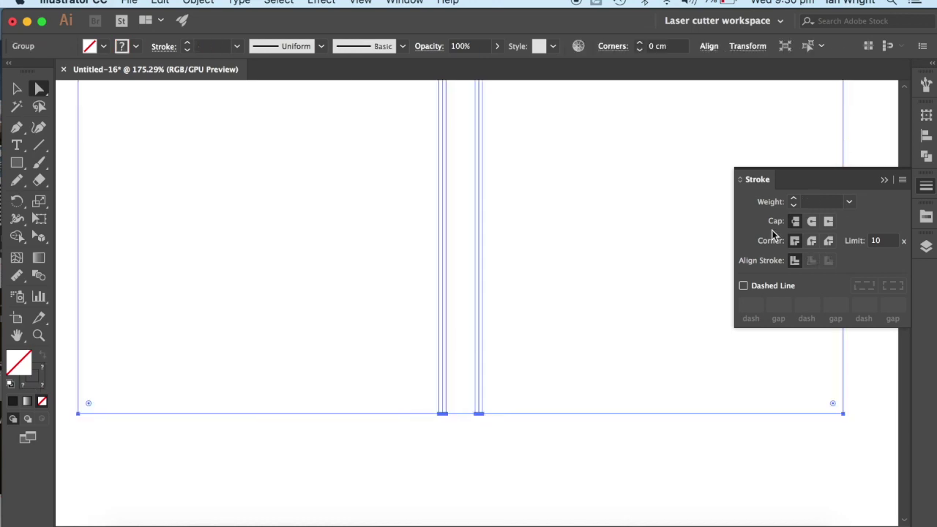
pyautogui.click(927, 185)
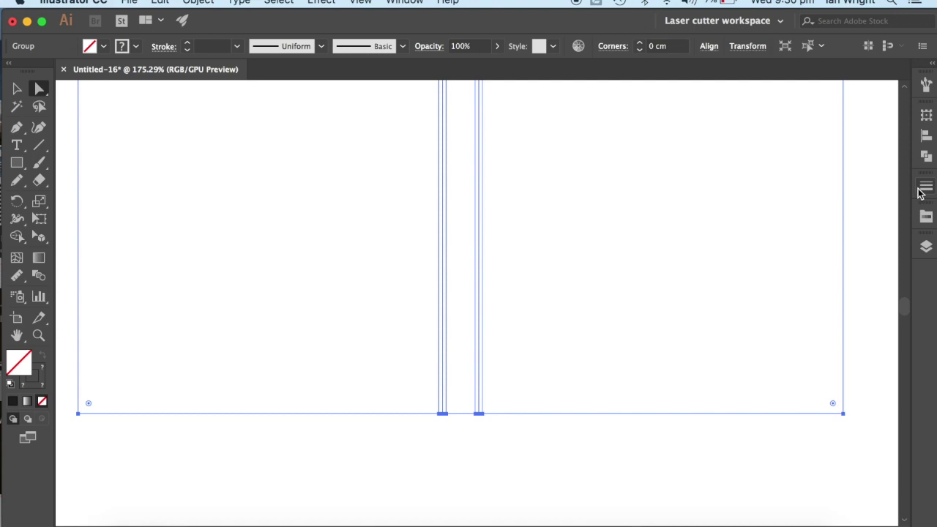
pyautogui.click(927, 186)
pyautogui.click(849, 204)
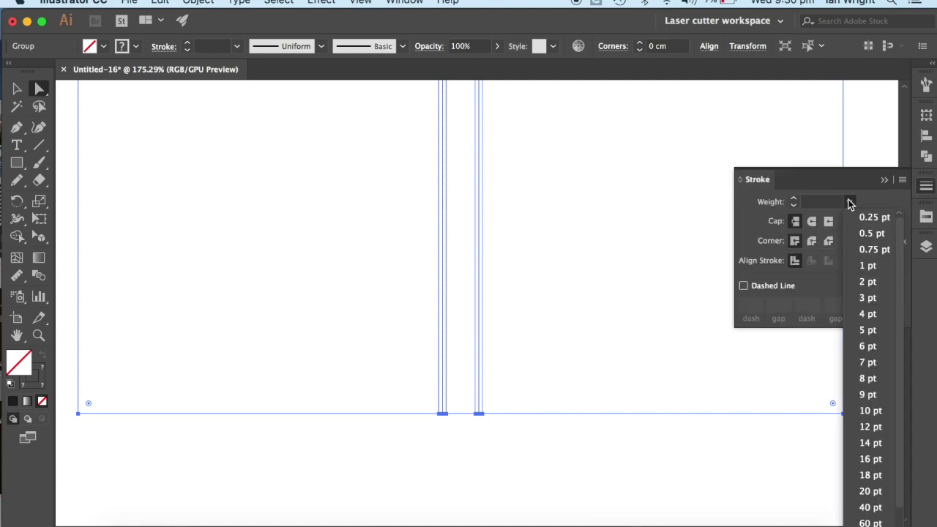
pyautogui.click(818, 203)
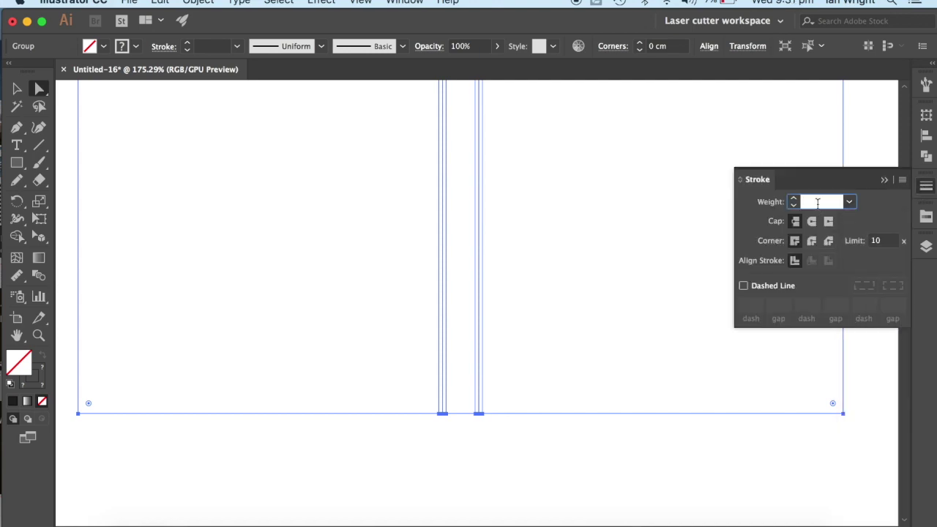
pyautogui.write('0')
pyautogui.write('.1')
pyautogui.press('Return')
pyautogui.click(572, 442)
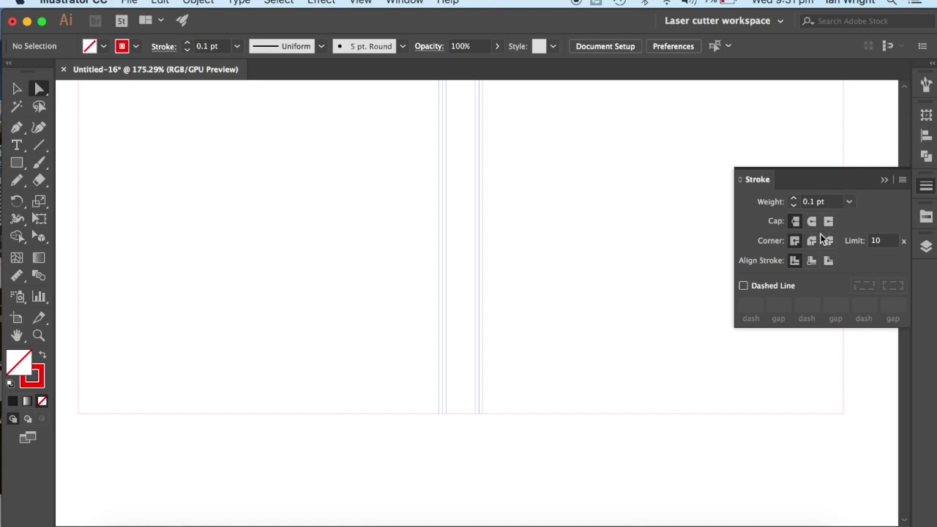
# Select all and change every stroke to 1 pt, then fit the whole cover in view.
pyautogui.press('super+a')
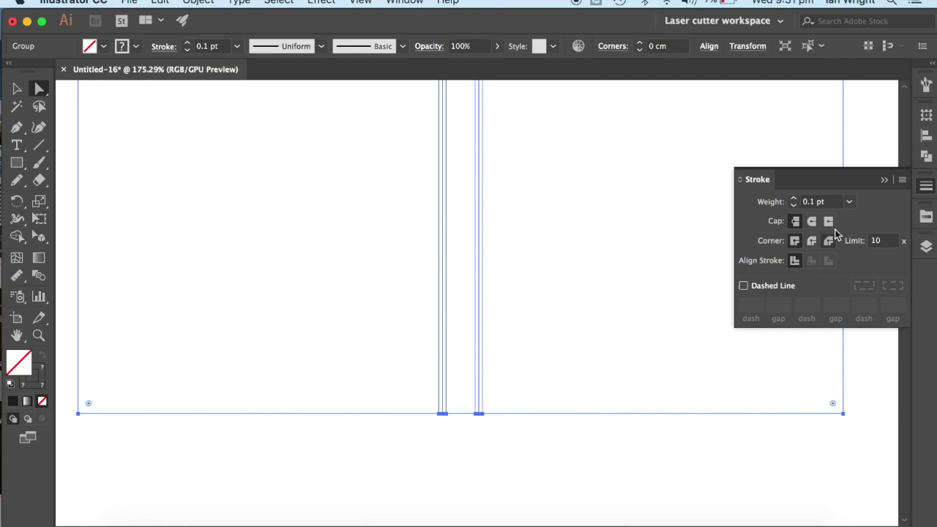
pyautogui.click(849, 202)
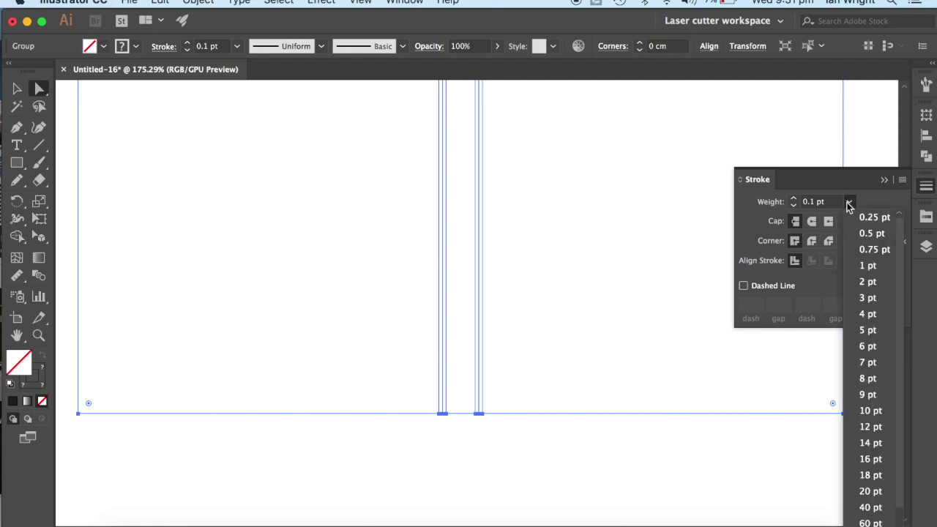
pyautogui.click(867, 265)
pyautogui.click(648, 483)
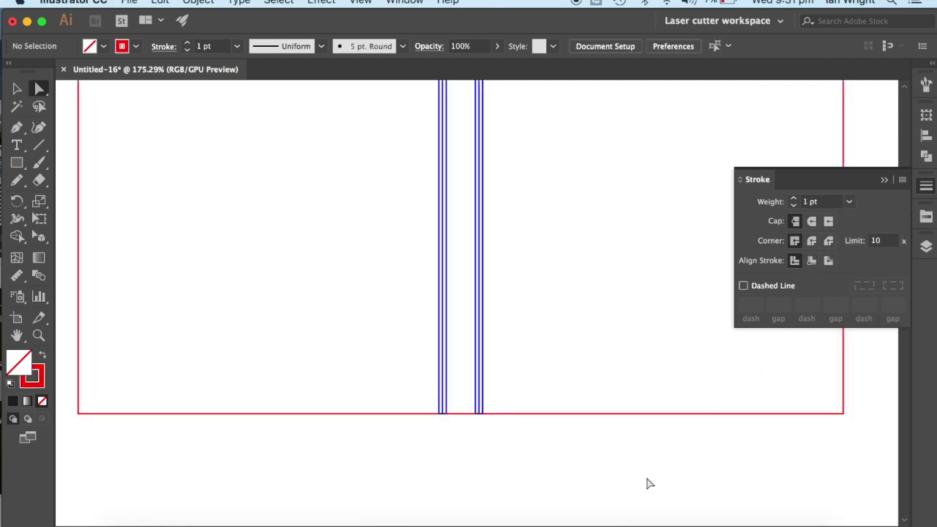
pyautogui.press('super+0')
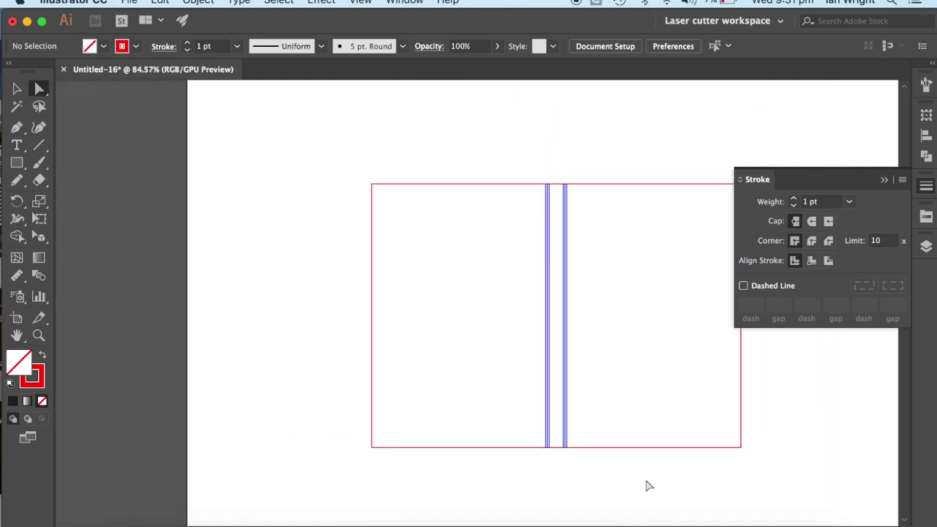